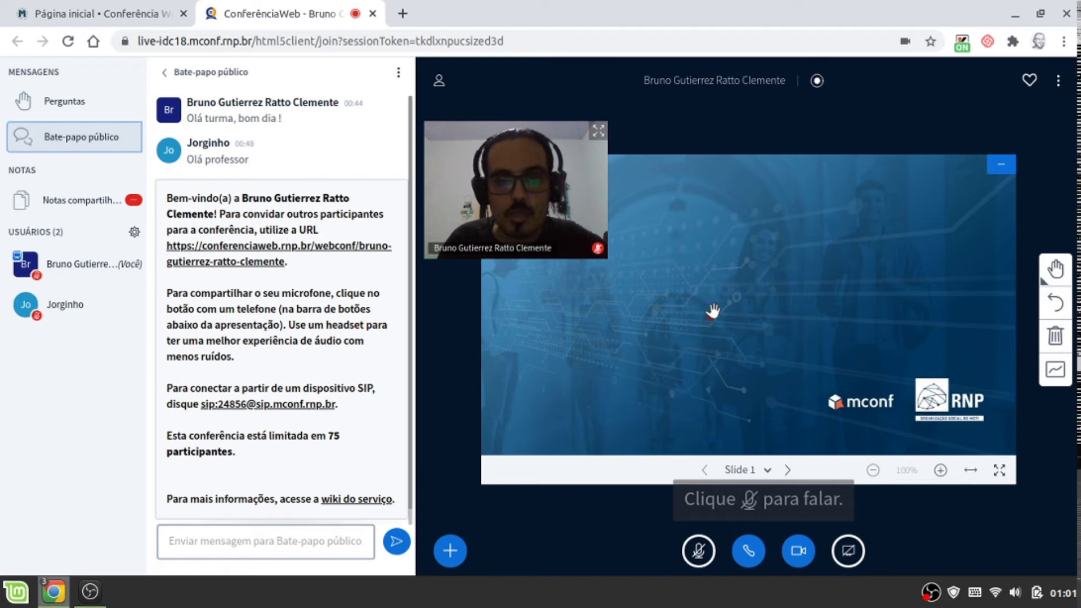
Hide the public chat and enlarge the webcam video over the presentation area.
left_click(163, 72)
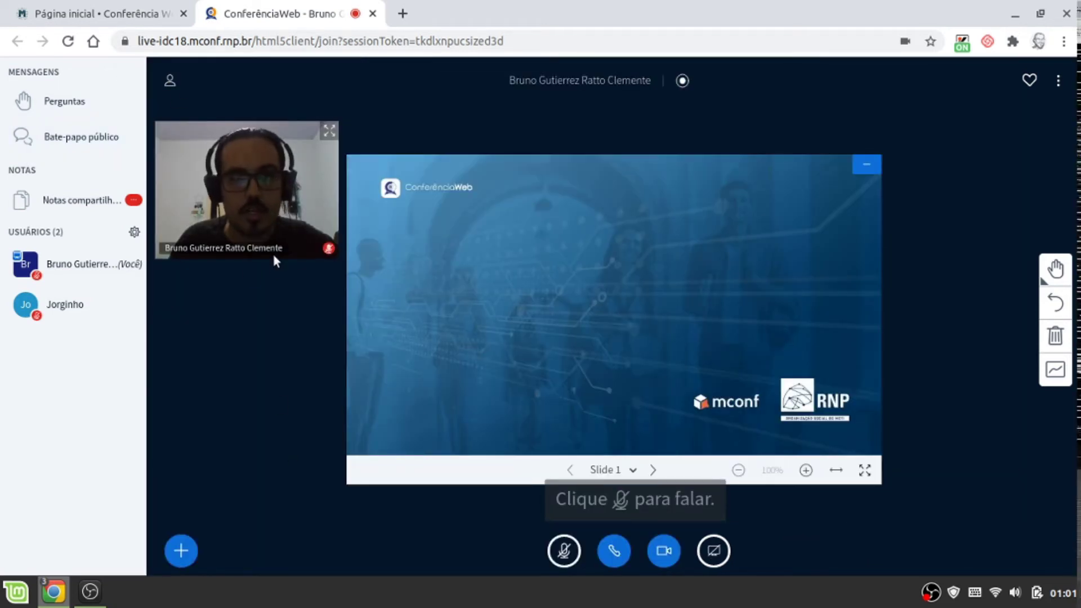
left_click_drag(276, 259, 283, 312)
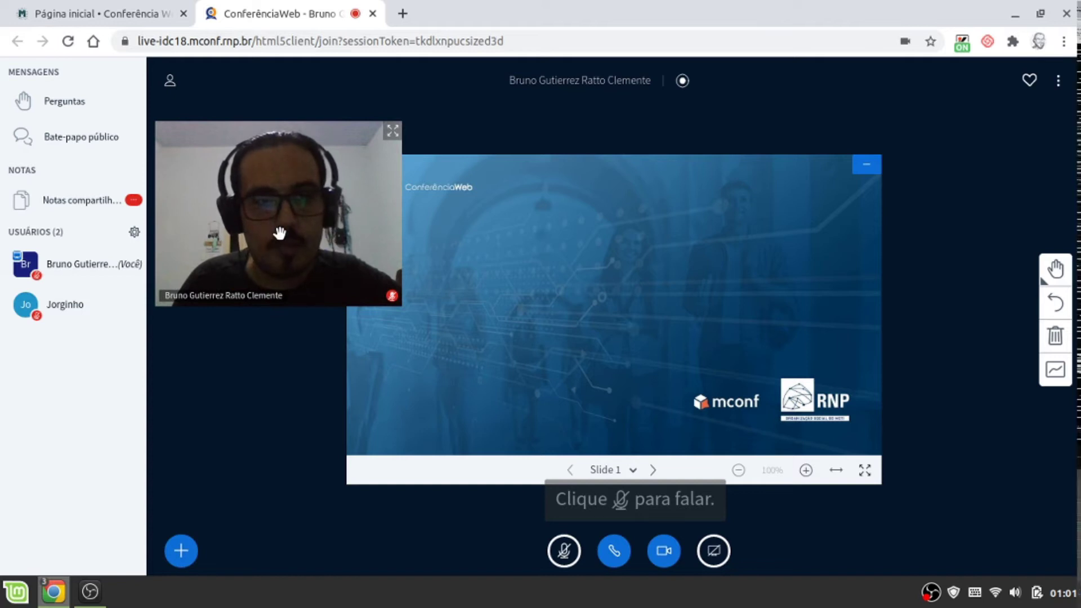
Make the already uploaded PROGRAMAÇÃO - FORMAÇÃO DOCENTE.pdf the current presentation in the conference.
left_click(180, 548)
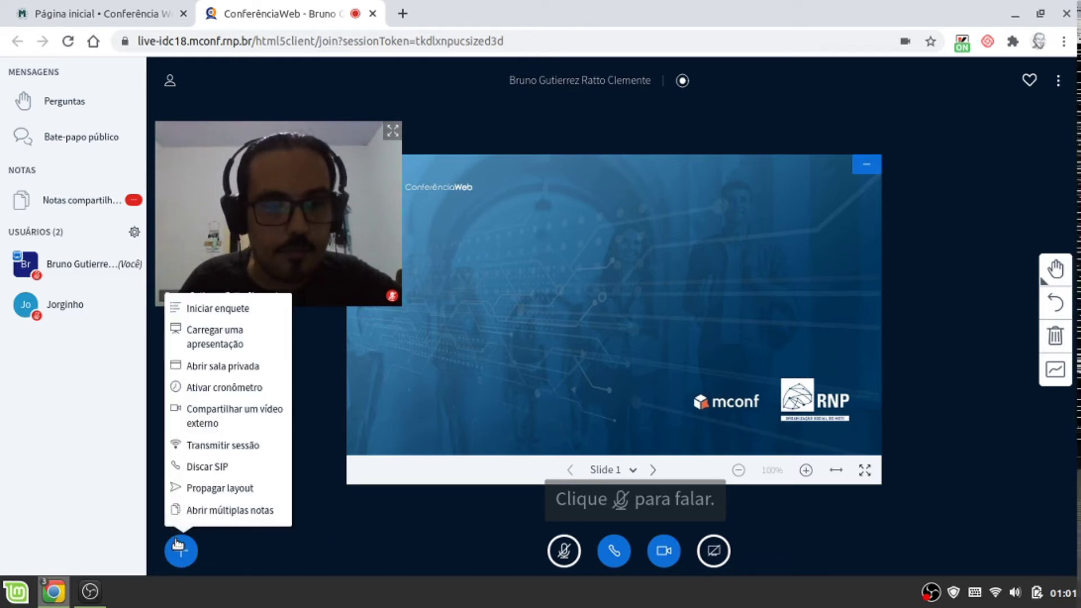
left_click(218, 336)
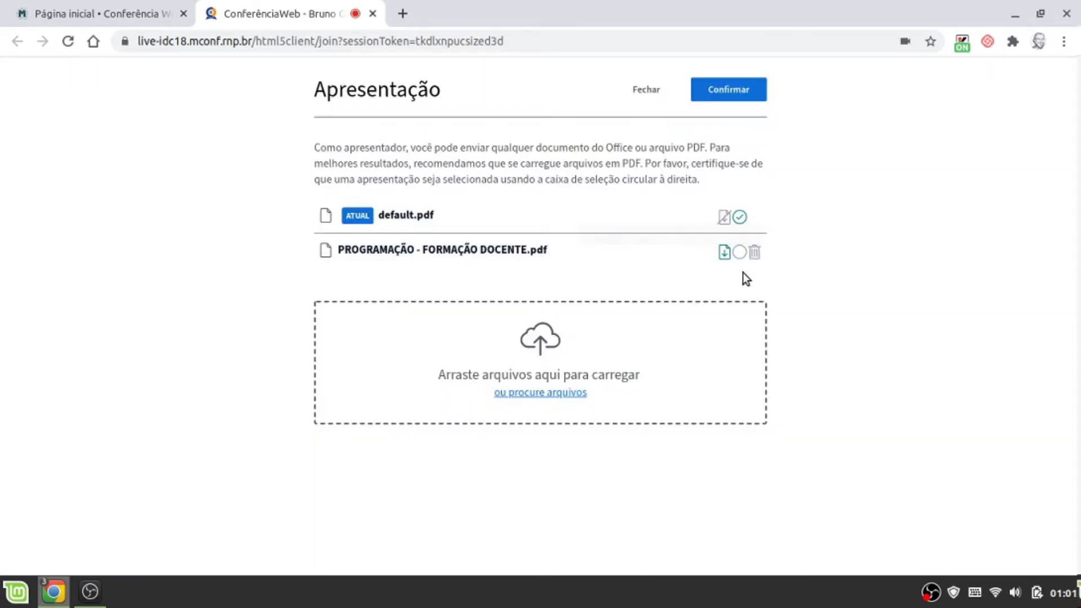
left_click(739, 251)
left_click(727, 88)
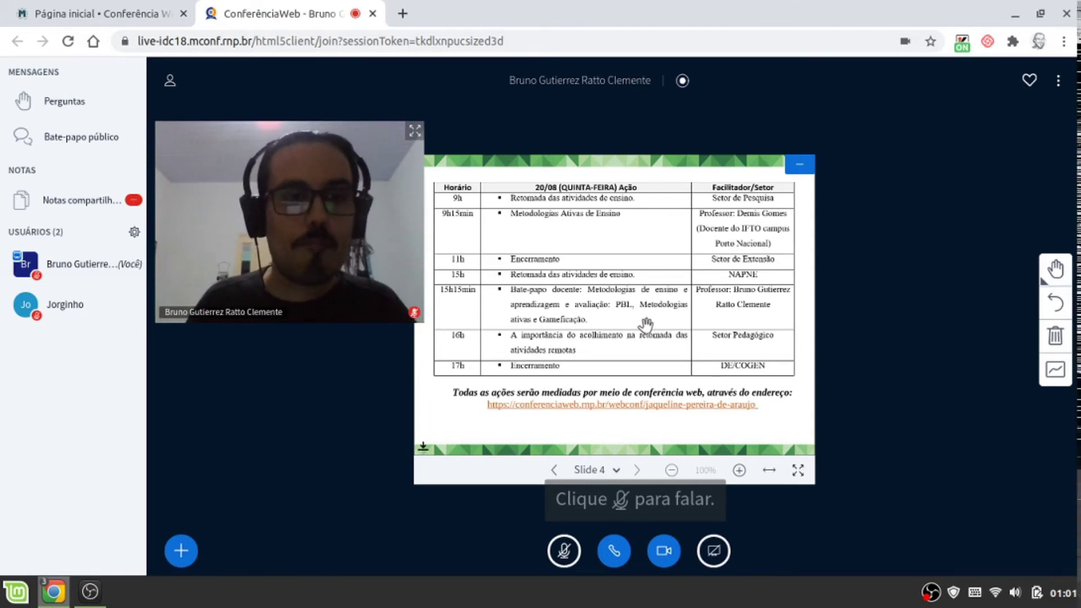
Promote the other conference participant to moderator.
left_click(65, 307)
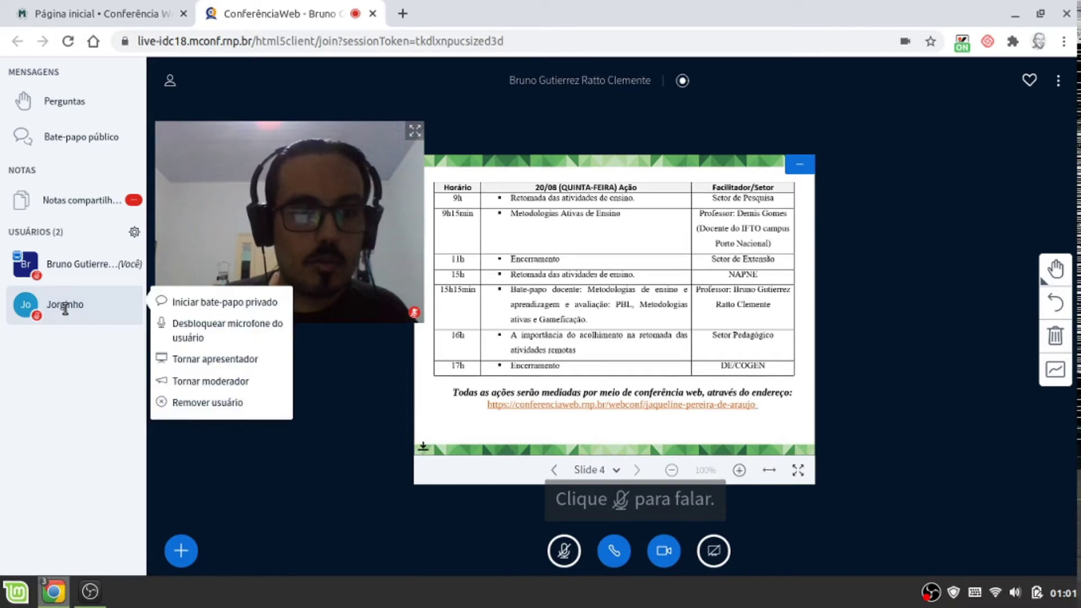
left_click(248, 382)
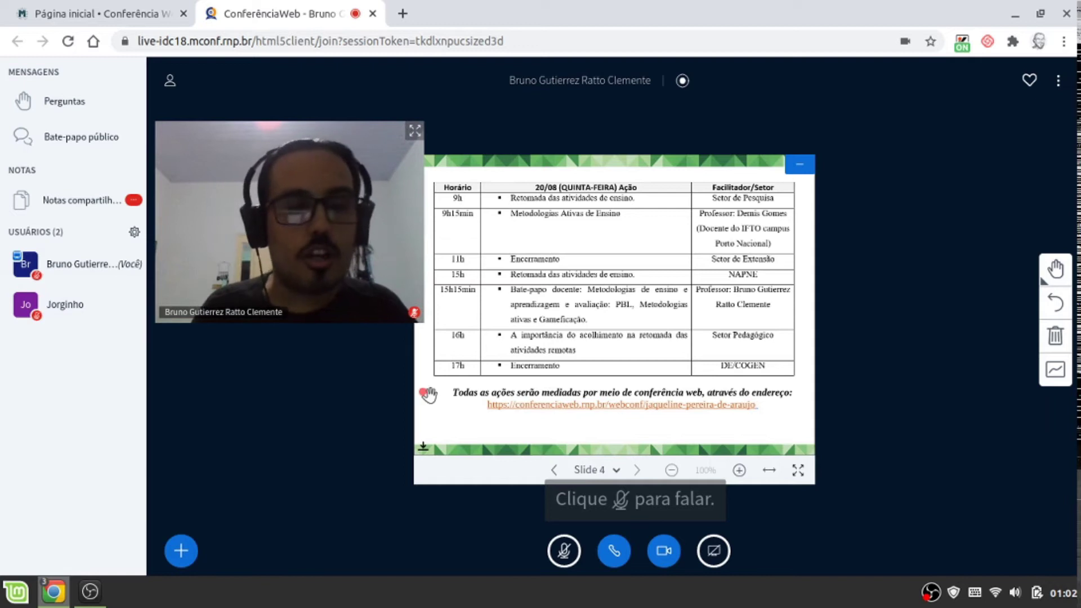
In the participant's incognito browser window, examine the moderator options for the other user and the available conference actions, including taking over as presenter.
key("alt+Tab")
key("alt+Tab")
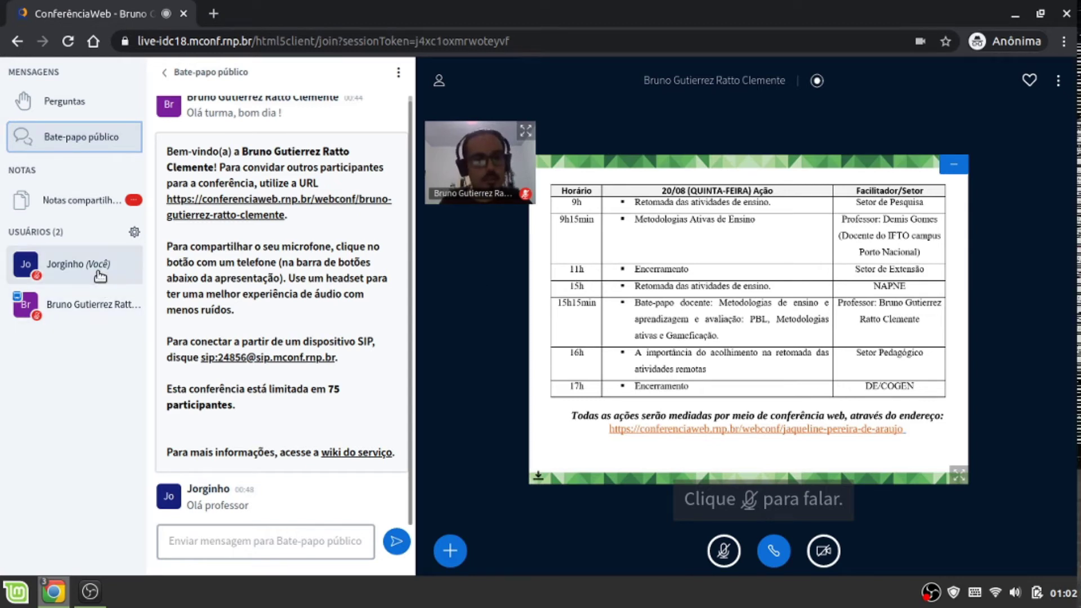
left_click(90, 310)
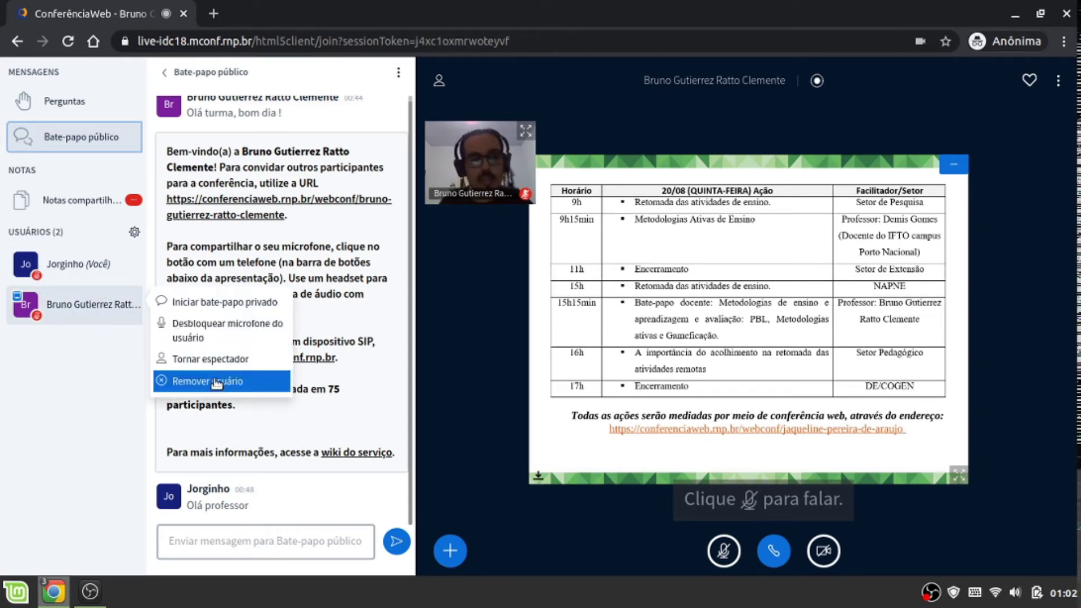
left_click(279, 261)
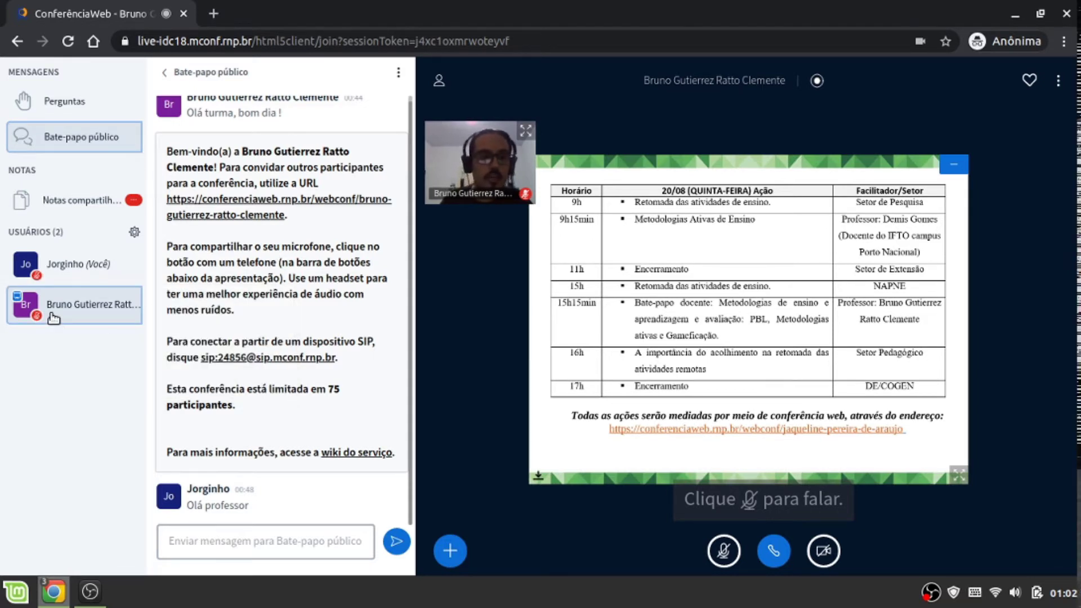
left_click(449, 550)
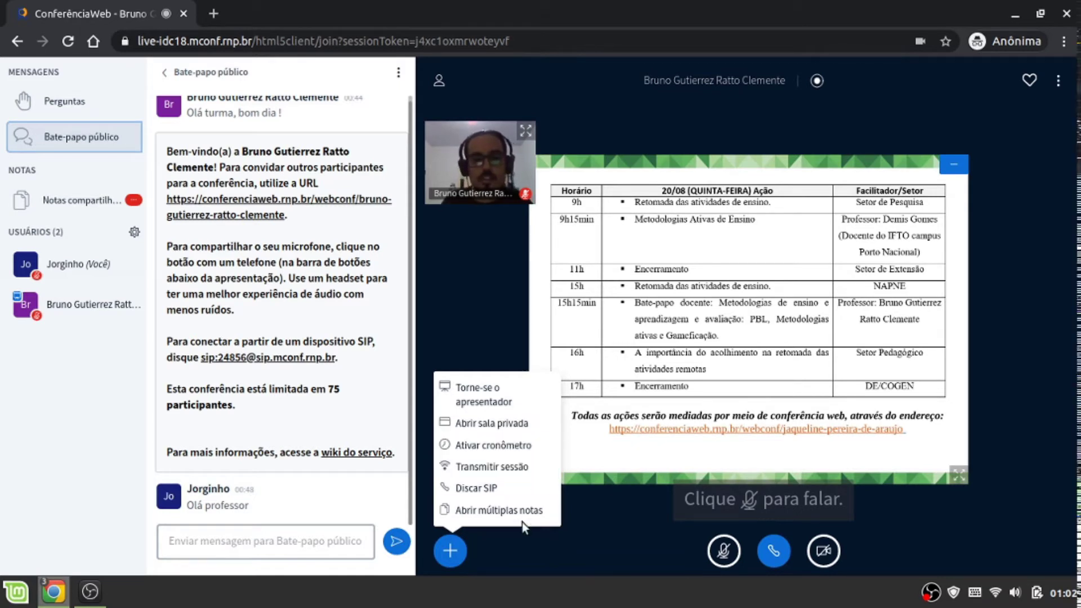
left_click(680, 373)
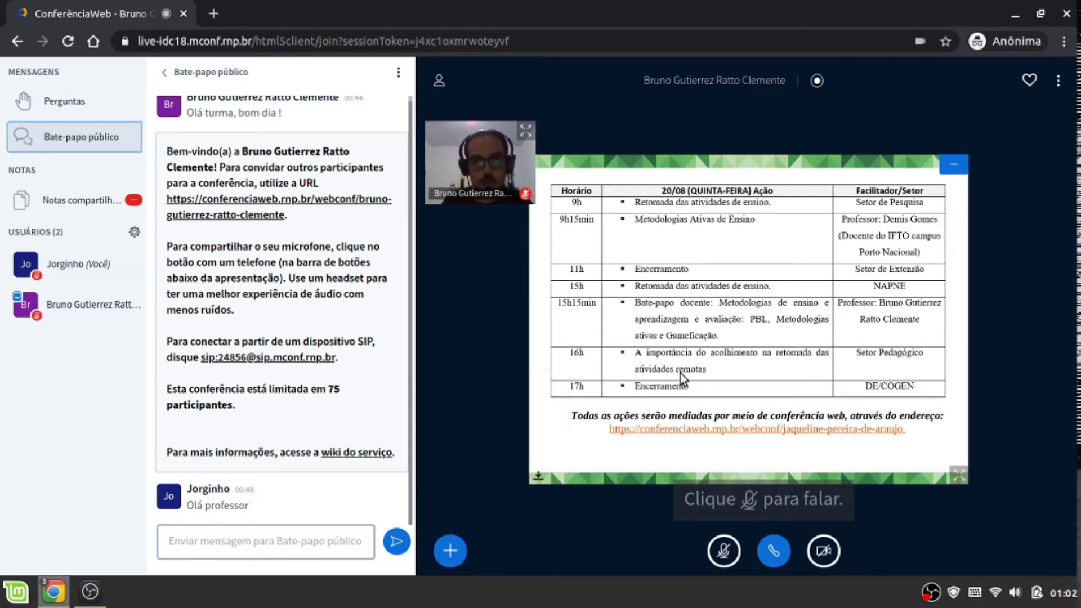
left_click(450, 553)
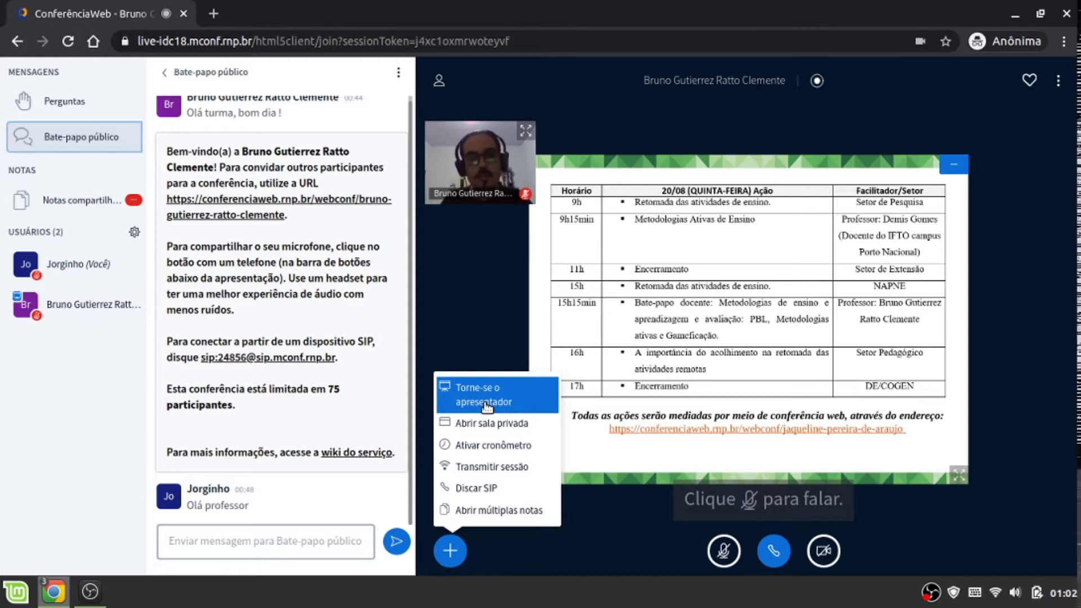
left_click(686, 337)
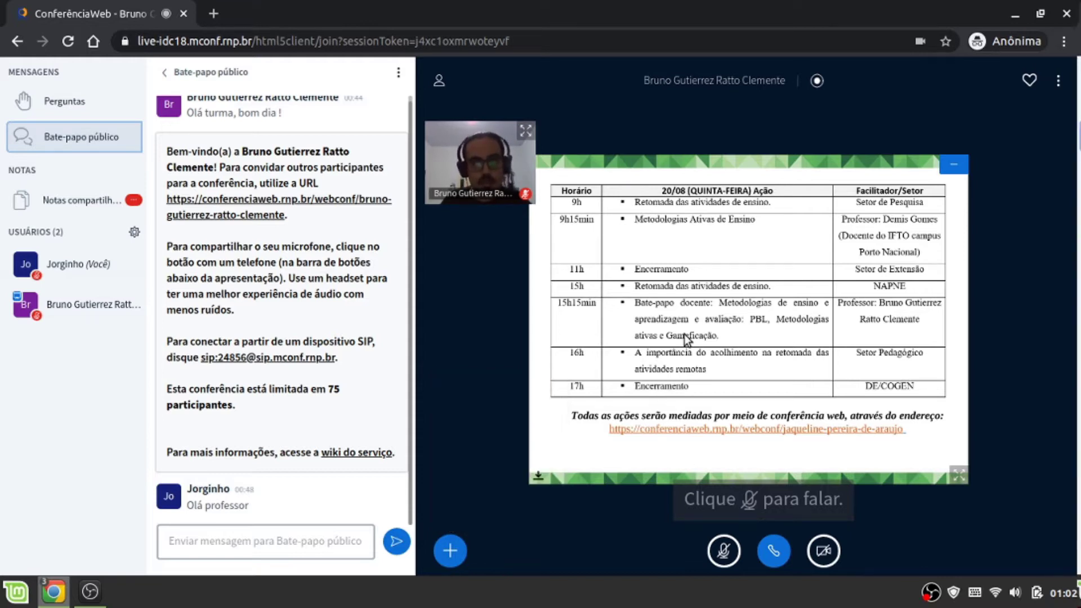
Return to the host's browser window and give the other participant the presenter role.
key("alt+Tab")
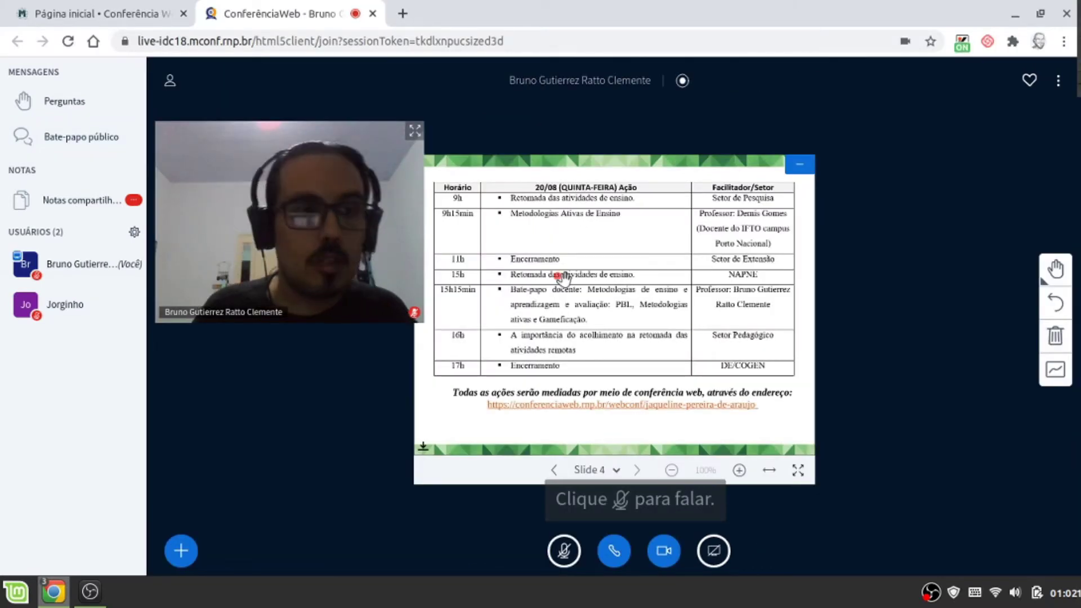
left_click(49, 302)
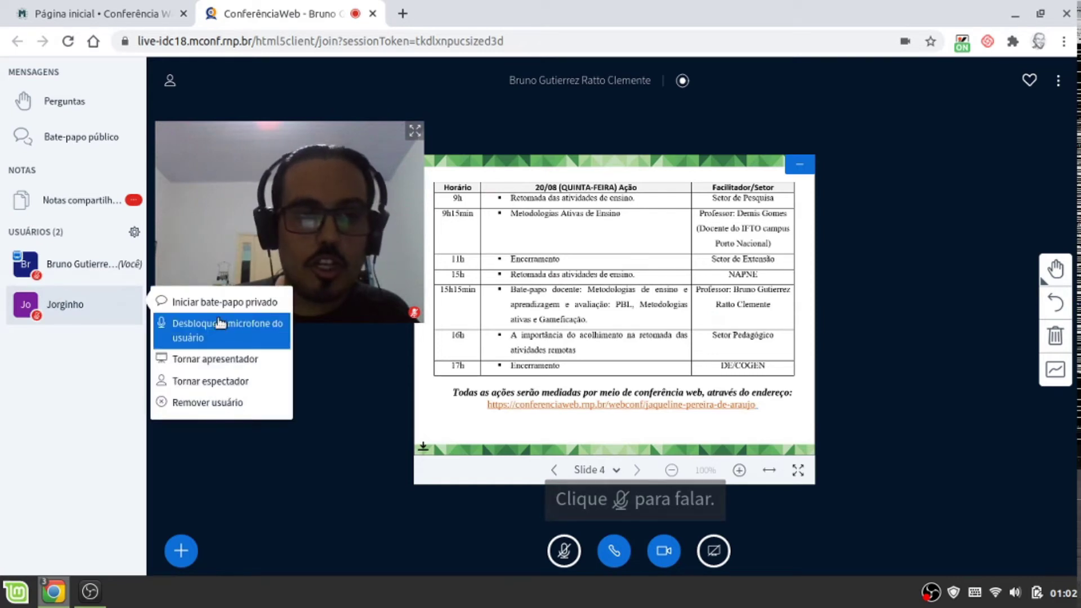
left_click(249, 363)
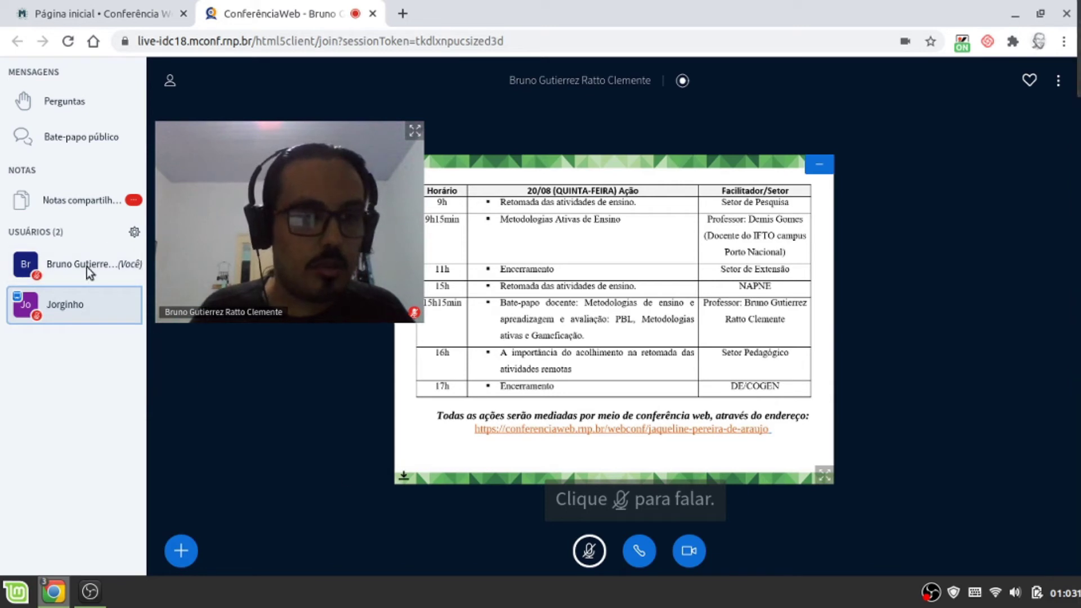
In the participant's incognito window, choose the whiteboard Text tool with the next larger font size and green colour.
key("alt+Tab")
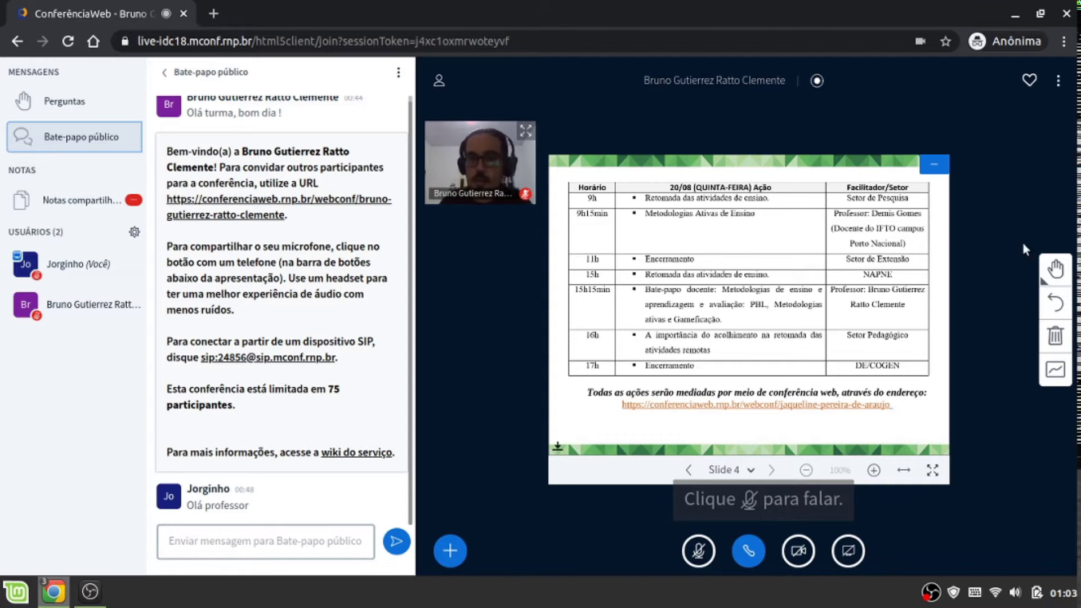
left_click(1054, 270)
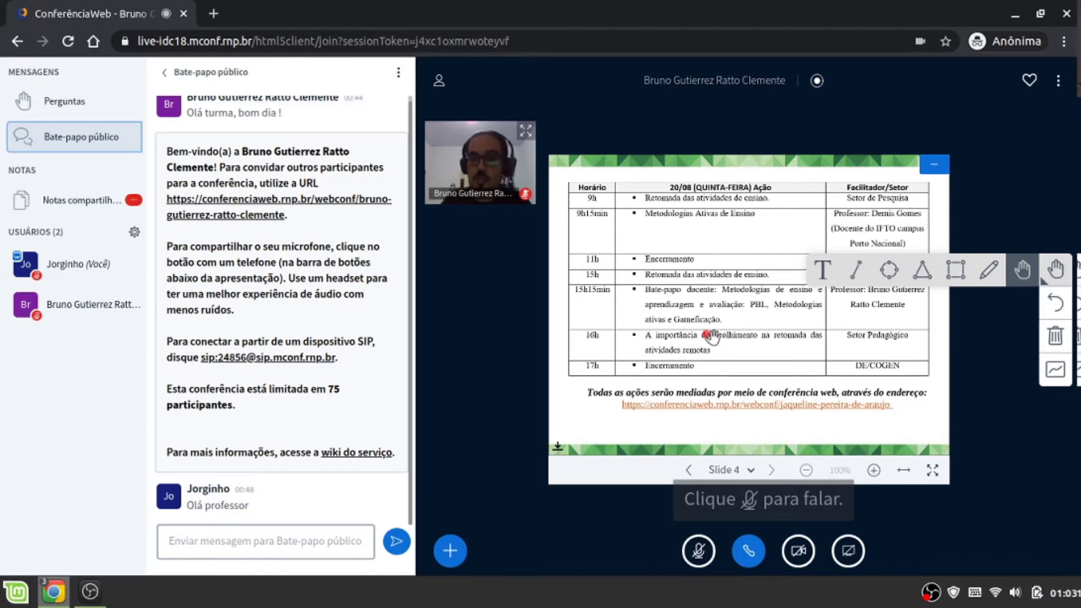
left_click(823, 269)
left_click(1056, 269)
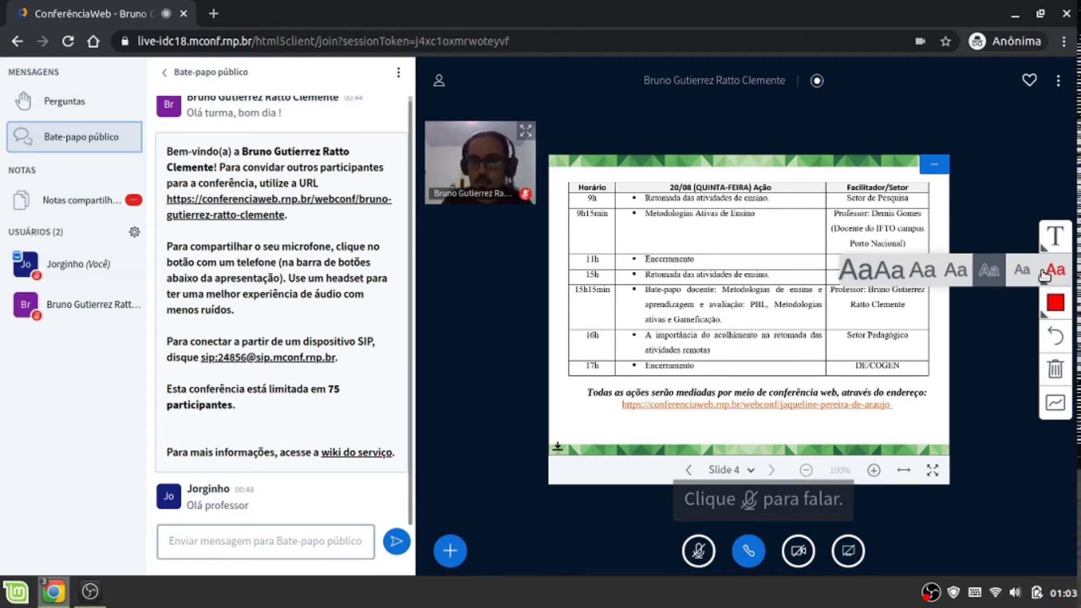
left_click(953, 279)
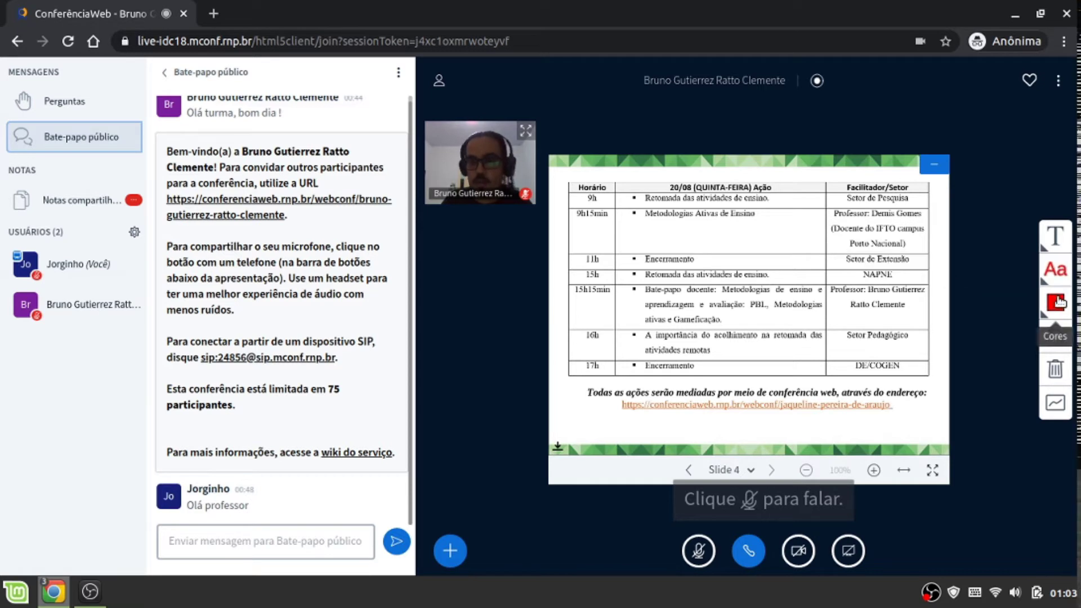
left_click(1055, 302)
left_click(823, 303)
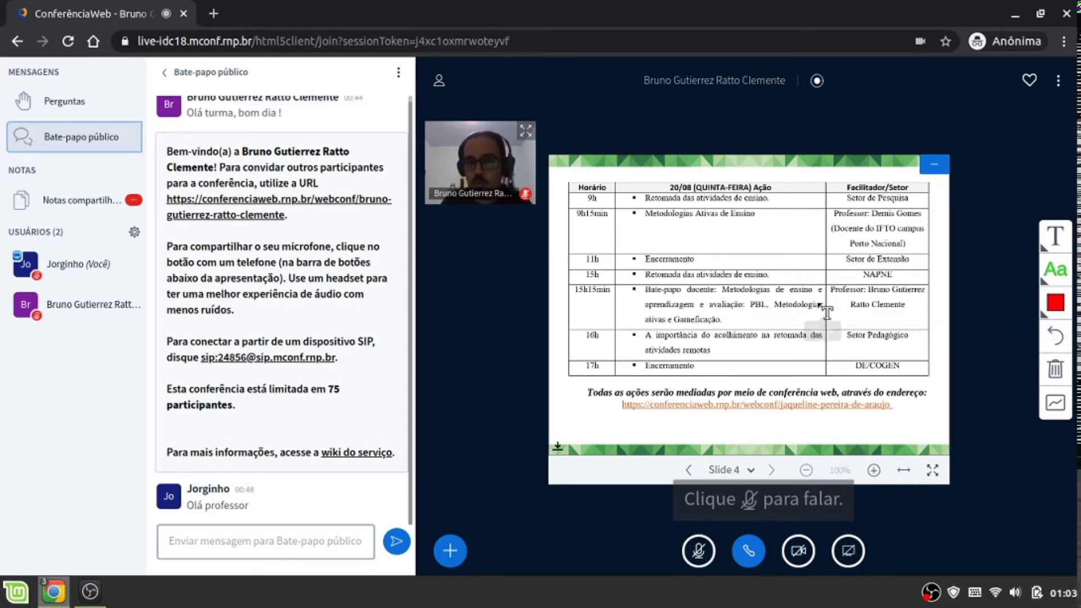
Write the text "NÃO PERCAM !" below "Metodologias Ativas de Ensino" in the 9h15min row of slide 4.
left_click_drag(659, 225, 813, 248)
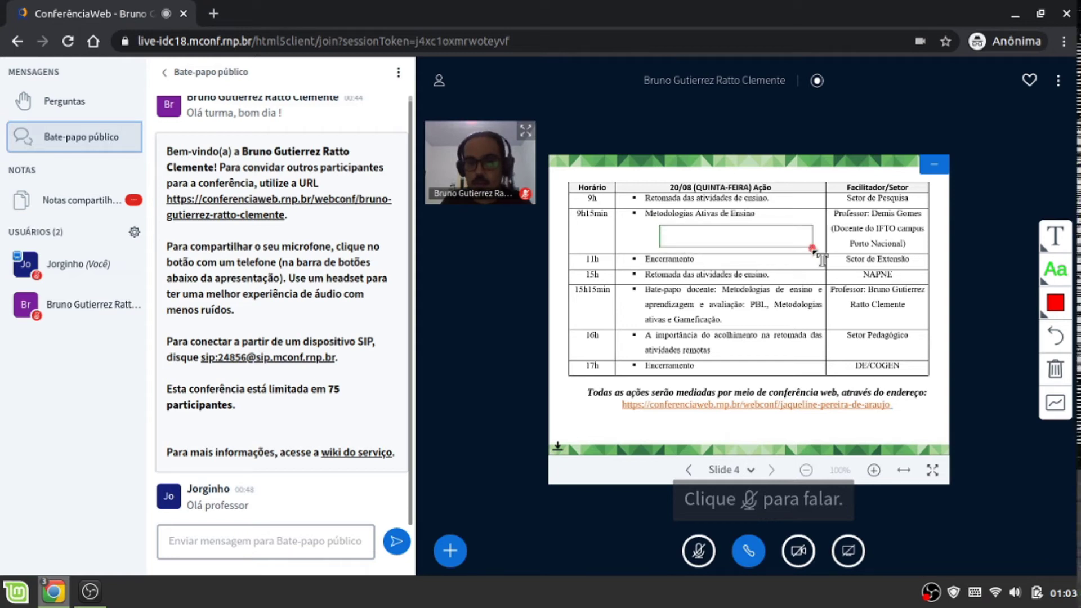
type("Atença")
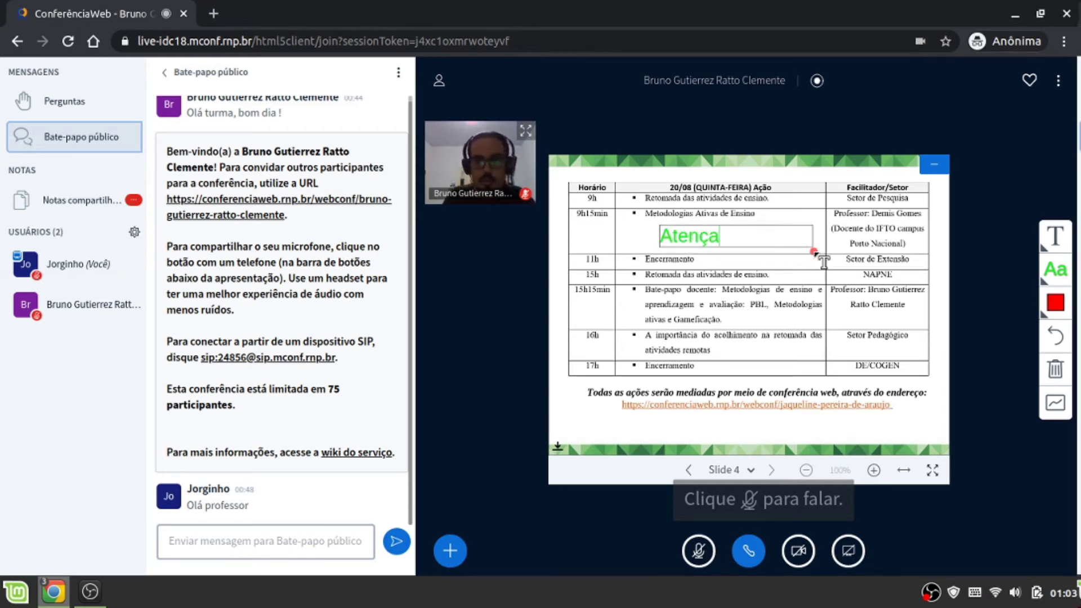
type("NÃO PERCAM !")
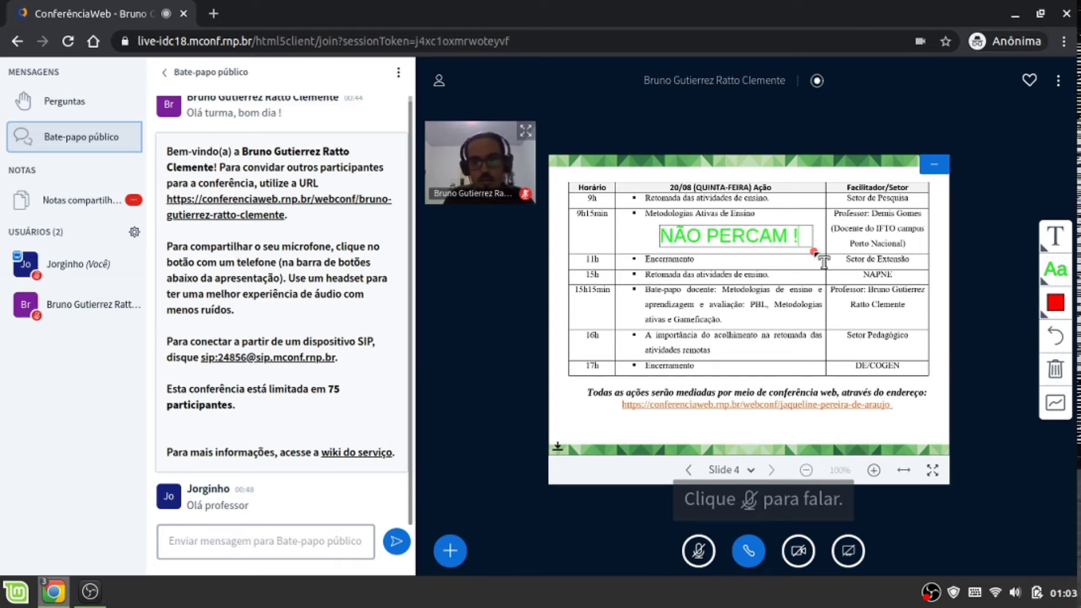
left_click(878, 285)
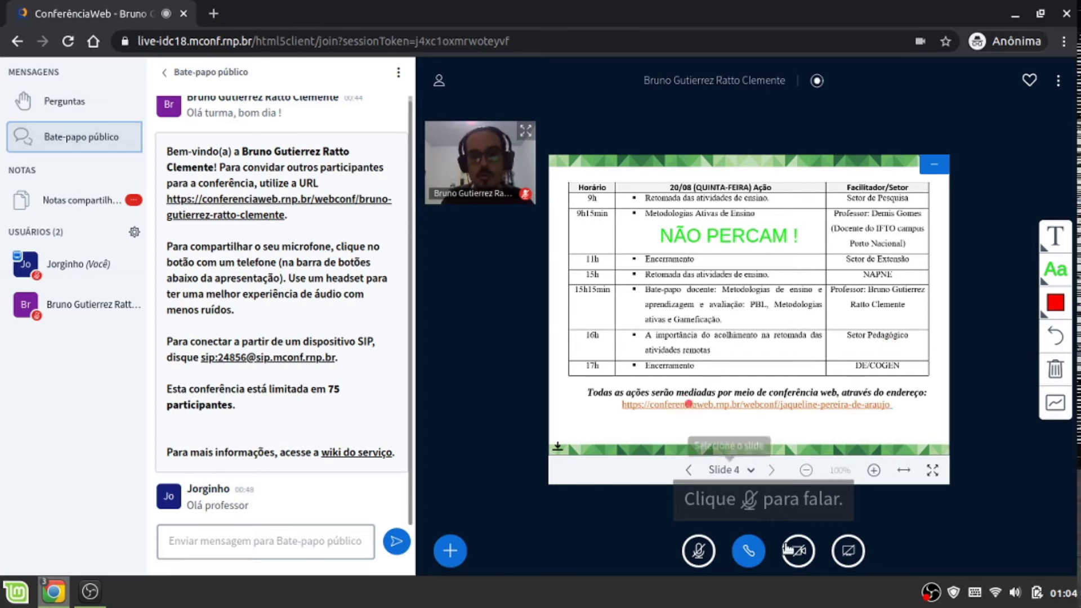
View slide 3 of the presentation and return to slide 4.
left_click(734, 478)
left_click(735, 477)
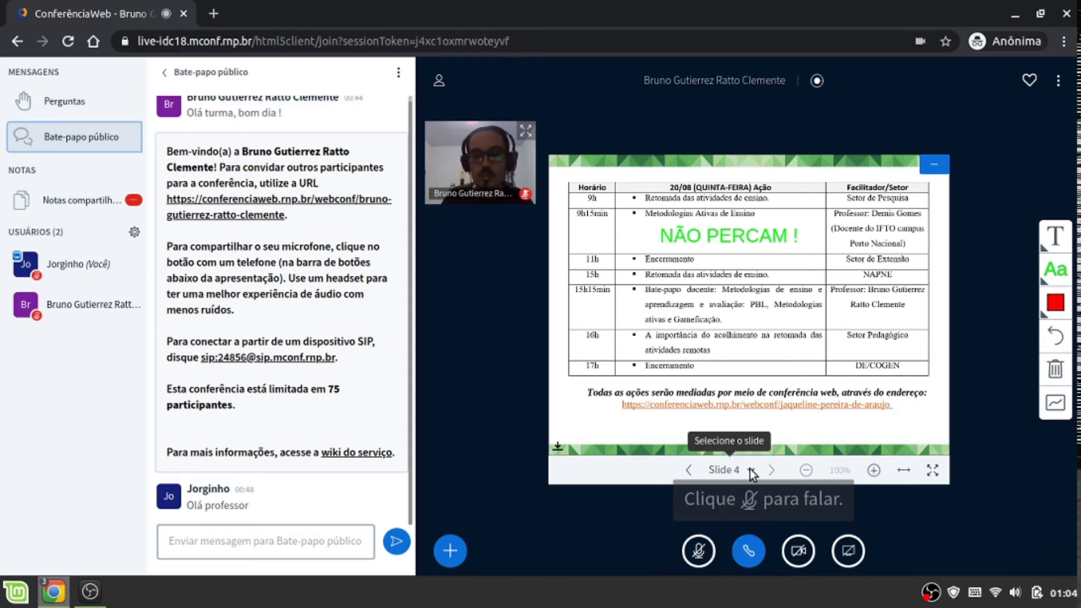
left_click(687, 473)
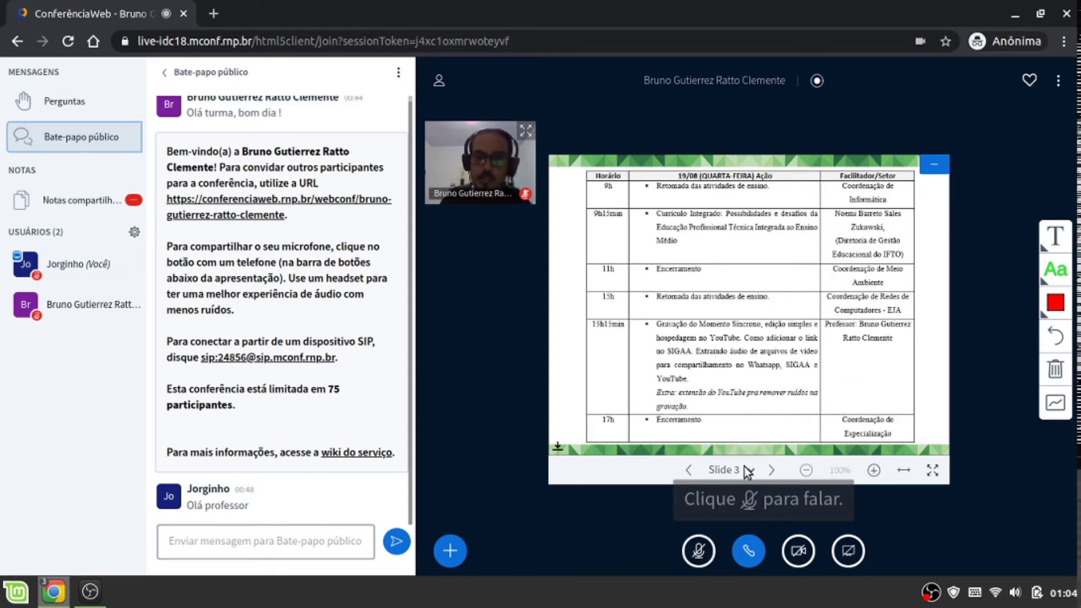
left_click(772, 471)
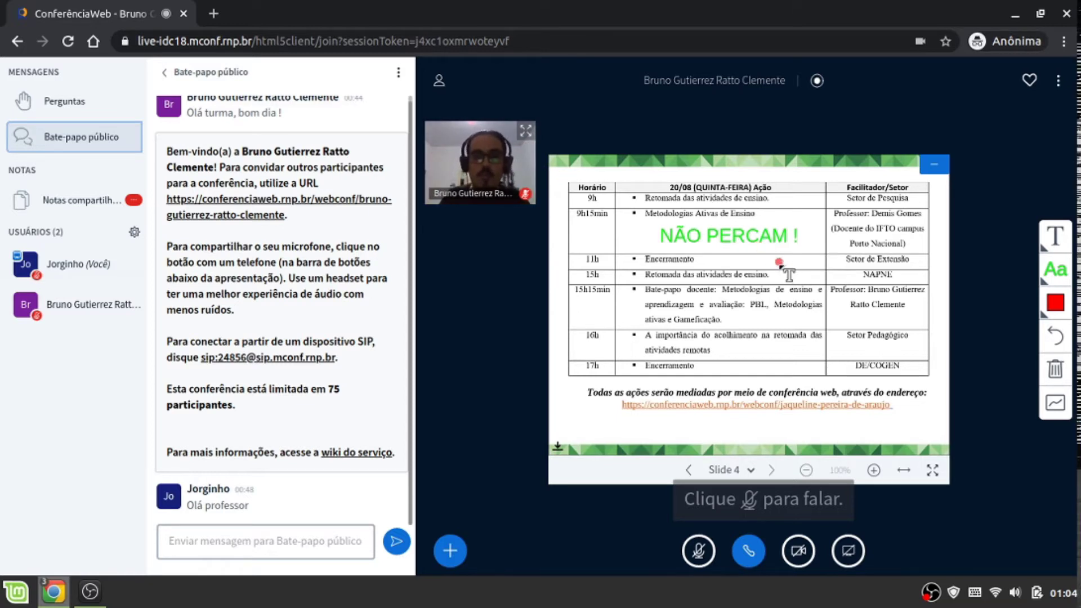
Underline "Setor de Extensão" in the 11h row with a green line using the Line tool.
left_click(1055, 237)
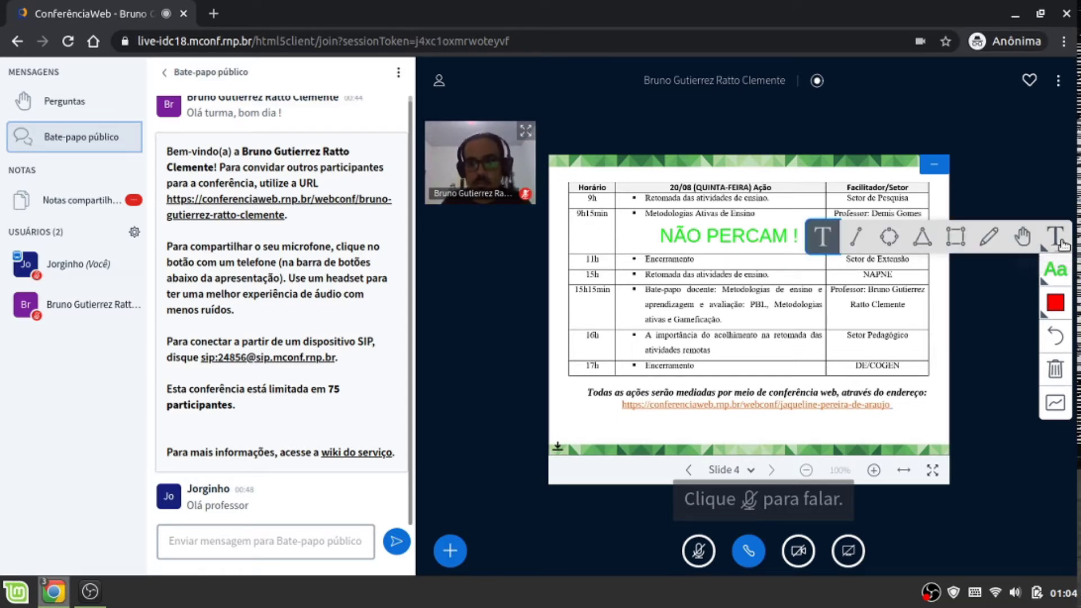
left_click(856, 237)
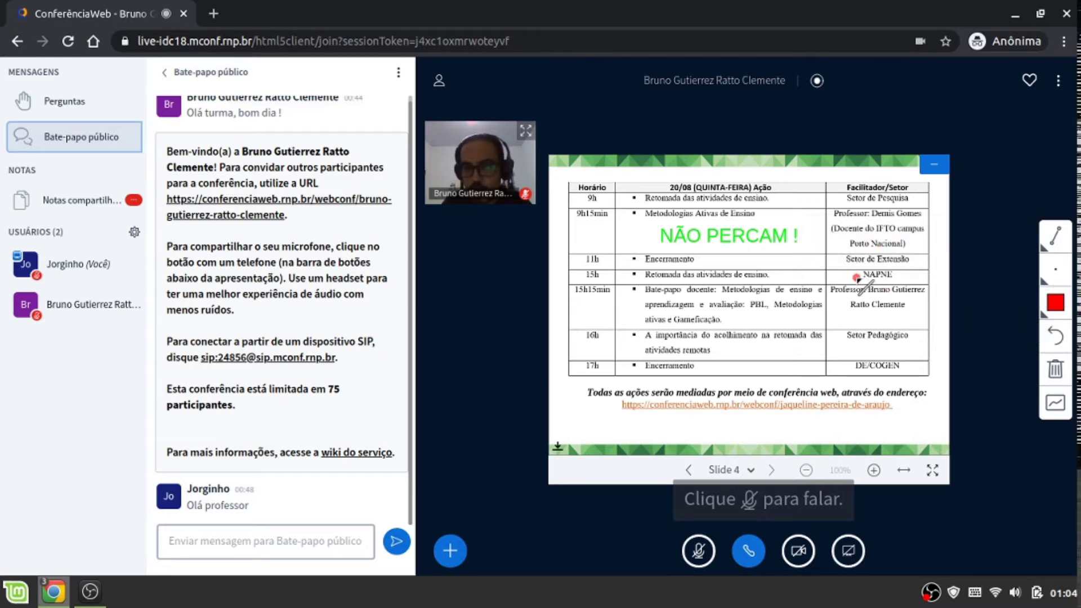
left_click(1056, 304)
left_click(847, 304)
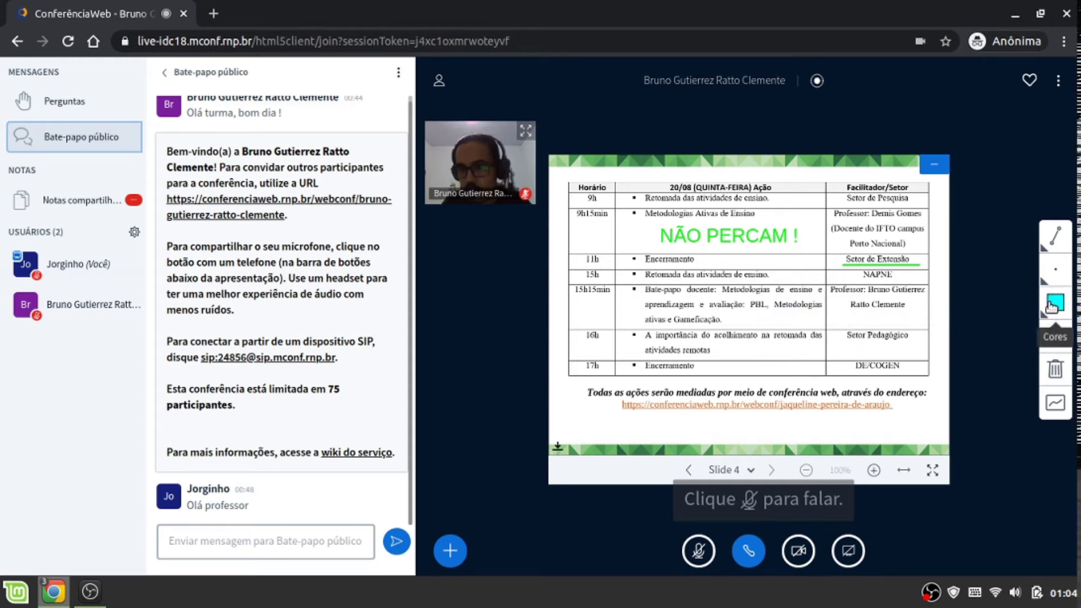
Set the line colour to red and underline the professor's name in the 15h15min row.
left_click(1040, 303)
left_click(847, 304)
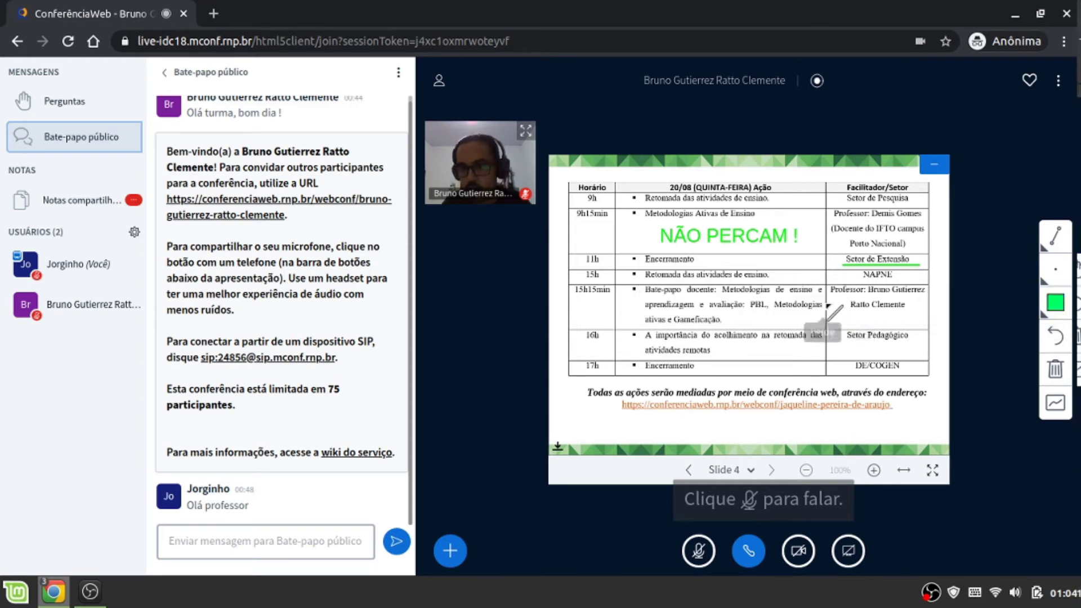
left_click(1056, 304)
left_click(724, 302)
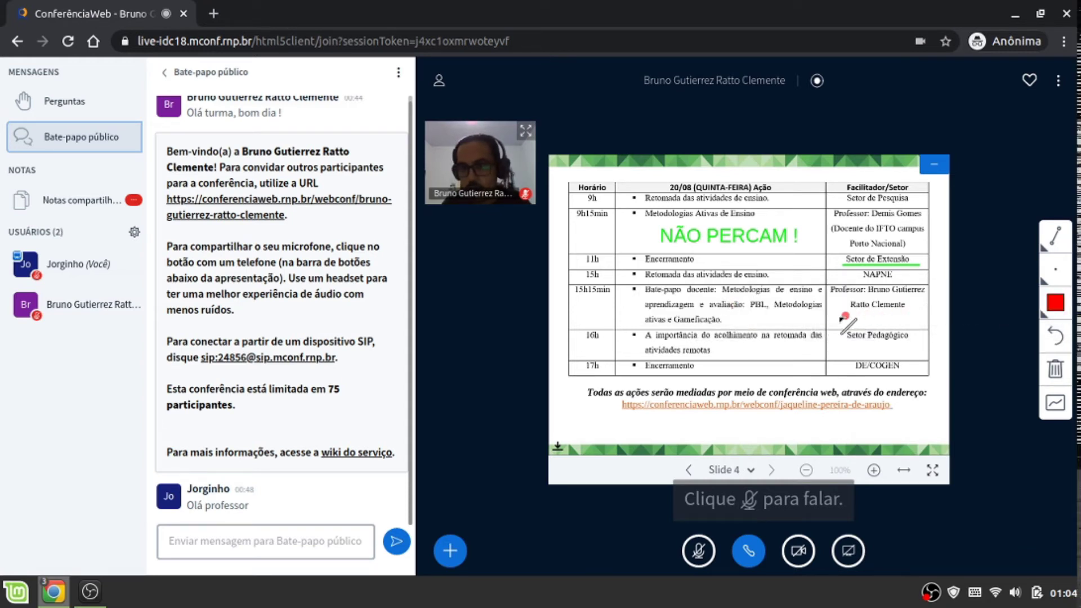
left_click_drag(913, 317, 924, 318)
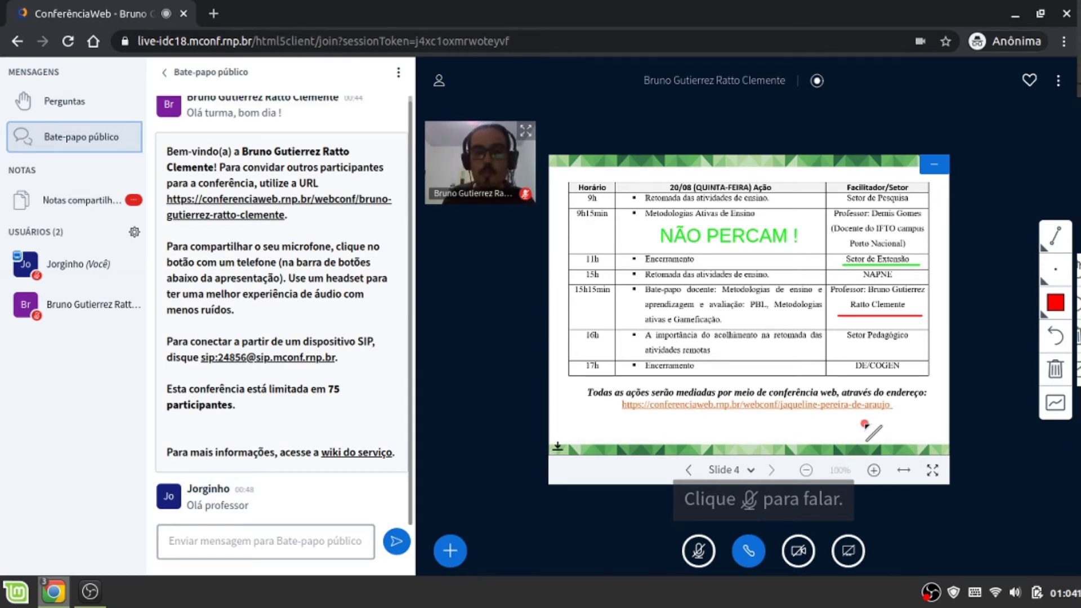
Draw a red ellipse beside the 15h15min time and a red triangle across the 15h15min and 16h rows.
left_click(1053, 238)
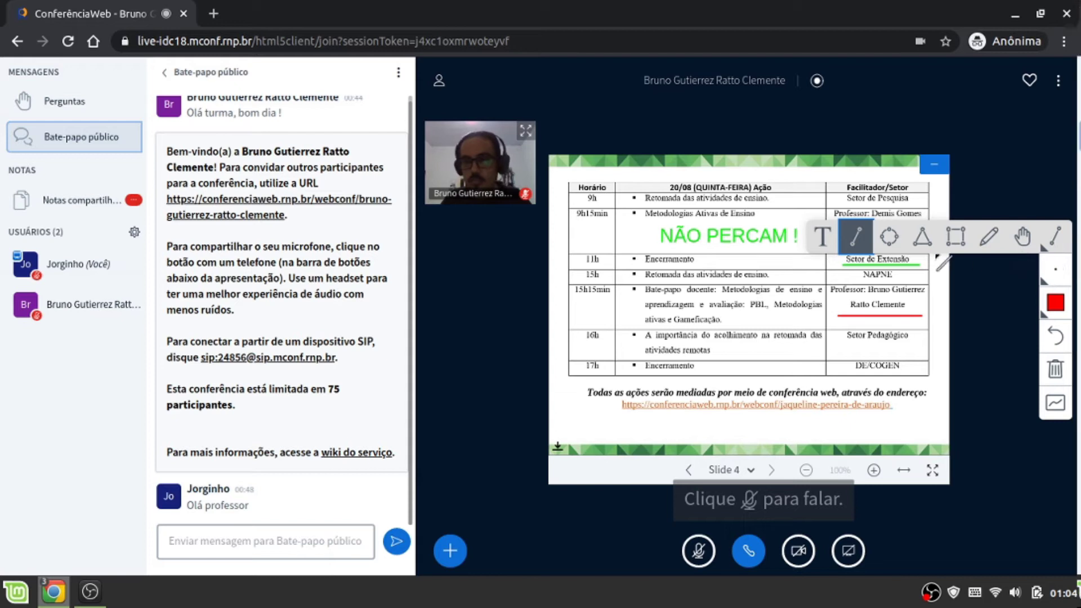
left_click(888, 241)
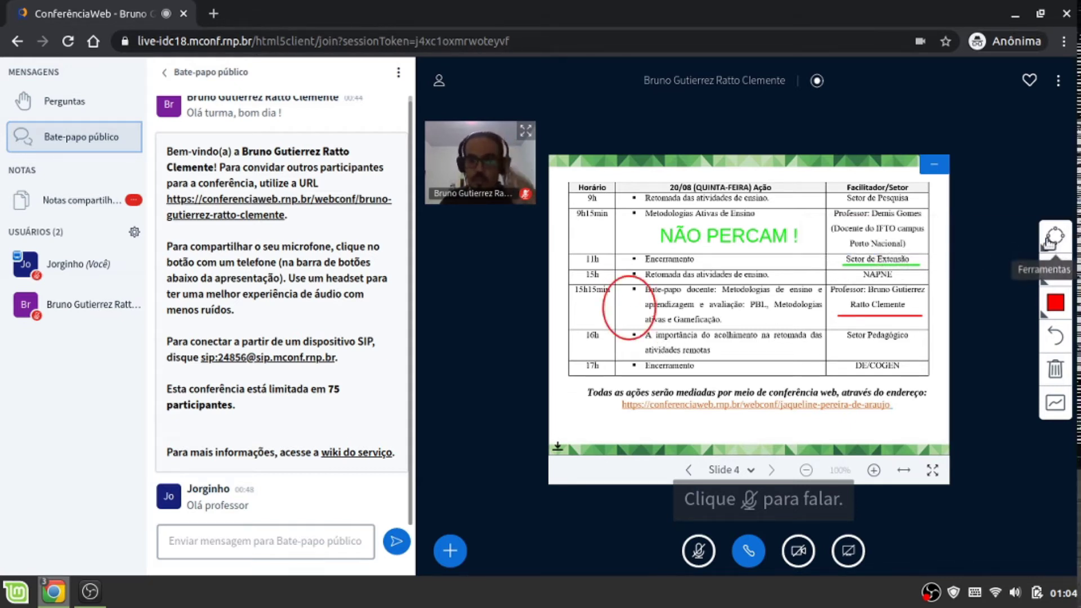
left_click(1048, 242)
left_click(923, 236)
left_click_drag(702, 279, 773, 340)
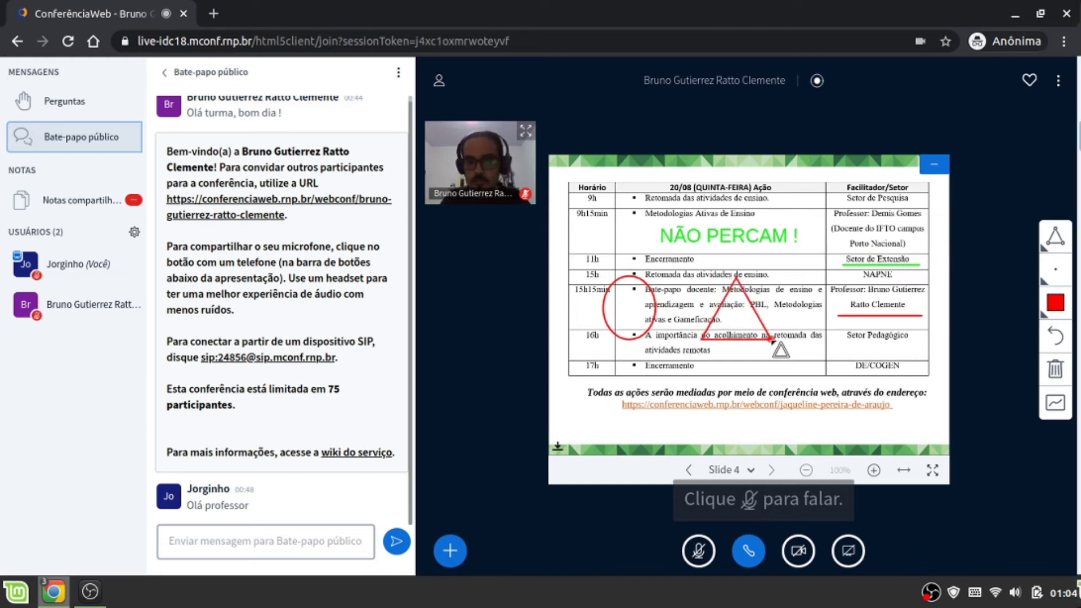
Frame "Setor de Pesquisa" in the 9h row with a red rectangle.
left_click(1055, 236)
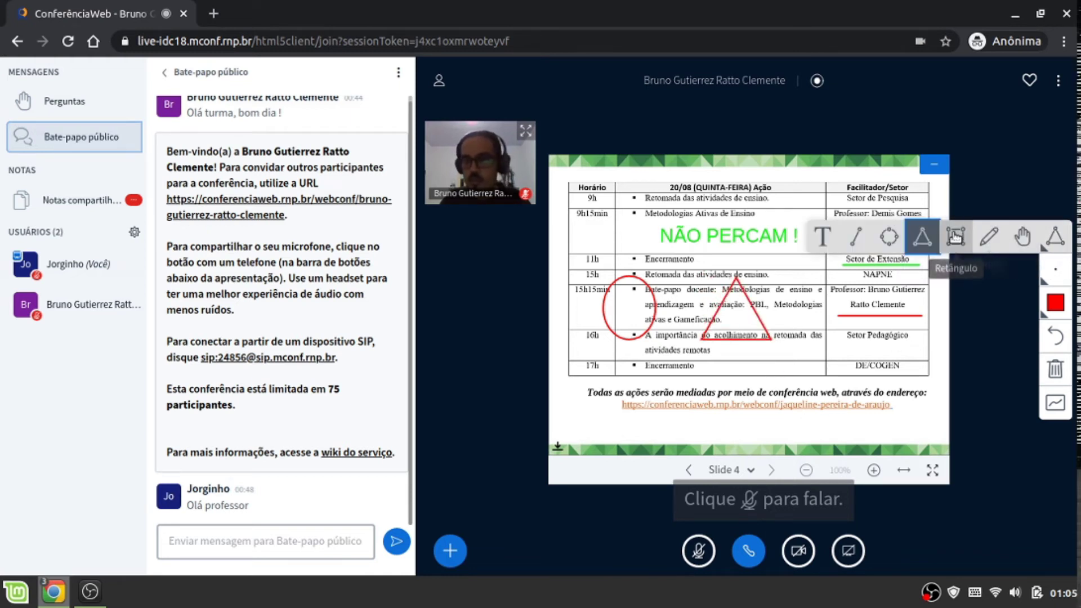
left_click(956, 236)
left_click_drag(924, 212, 923, 210)
Handwrite "OLA" below the link with the Pencil tool and circle the date "20/08" in the table header.
left_click(1054, 238)
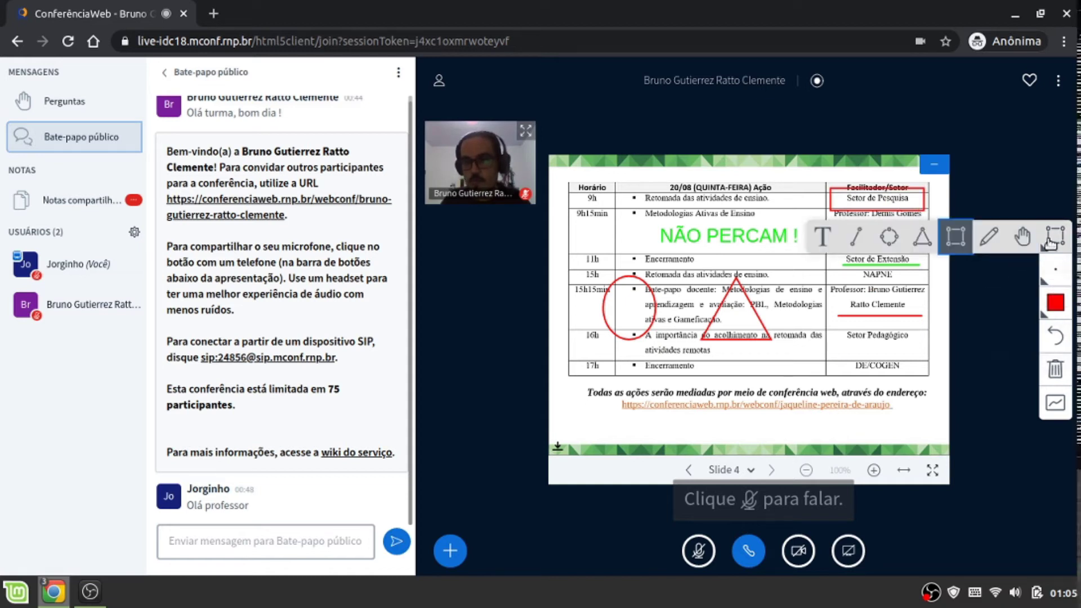
left_click(993, 243)
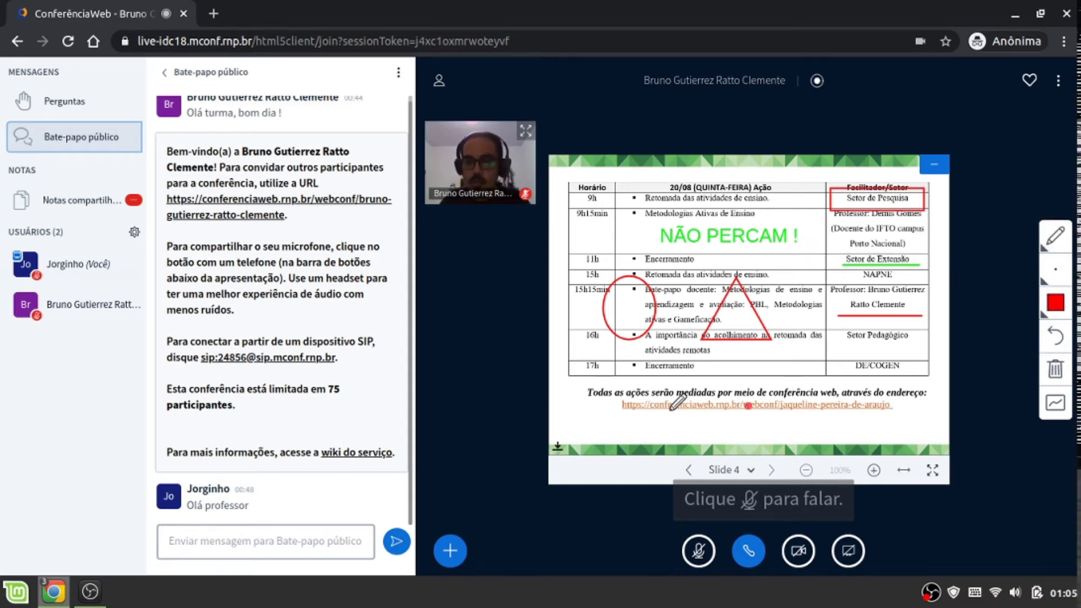
left_click_drag(646, 411, 644, 429)
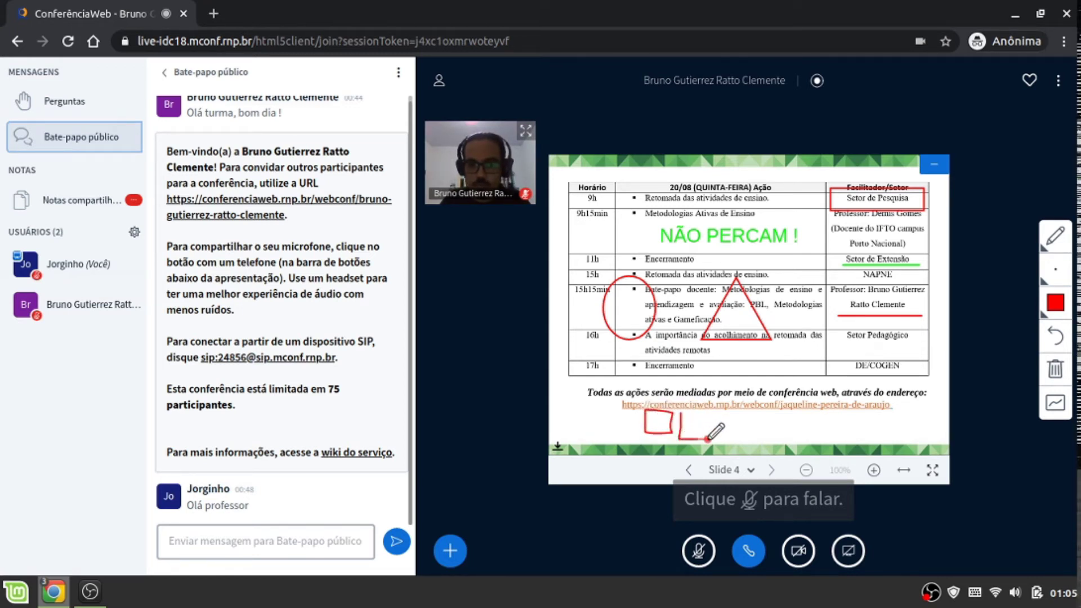
left_click_drag(716, 404, 730, 431)
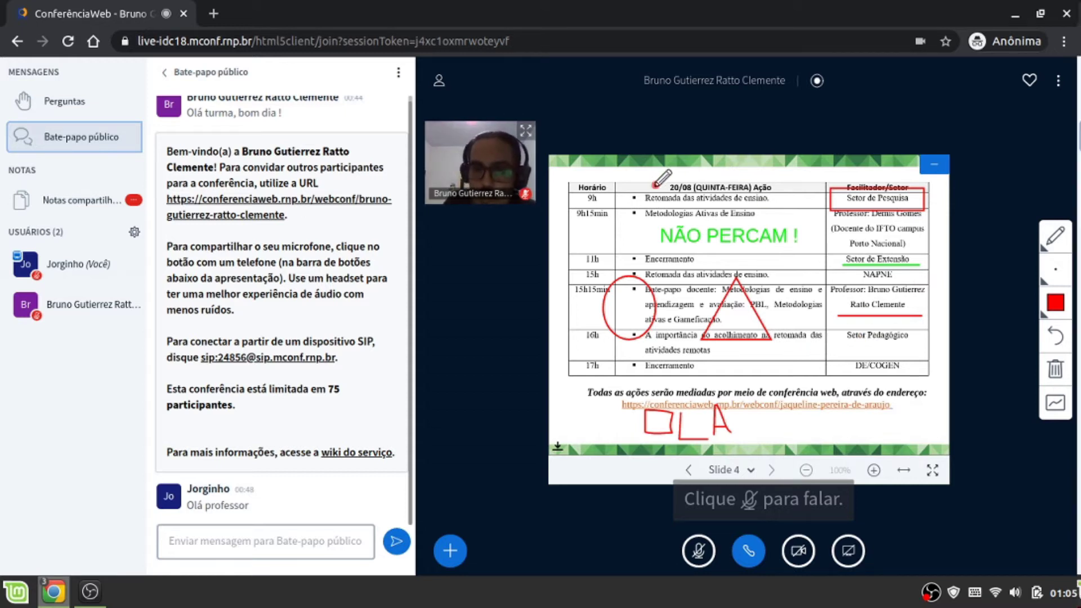
mouse_move(672, 179)
left_mouse_down()
mouse_move(669, 203)
mouse_move(684, 178)
left_mouse_up()
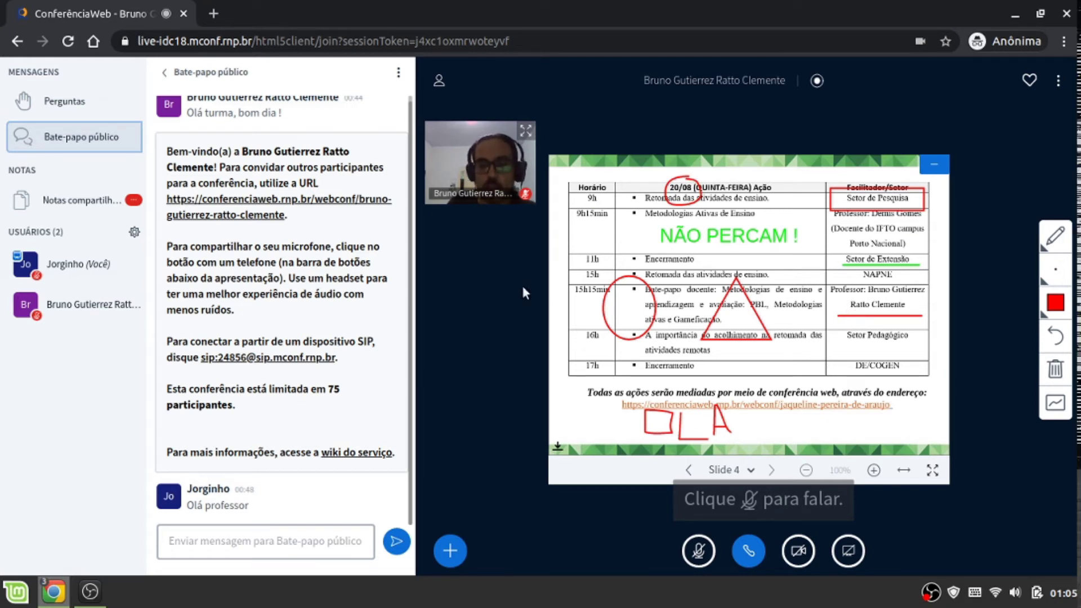
Draw a thick red freehand ring over the facilitator cell of the 9h15min row, and set the pencil back to a thin stroke.
left_click(1060, 274)
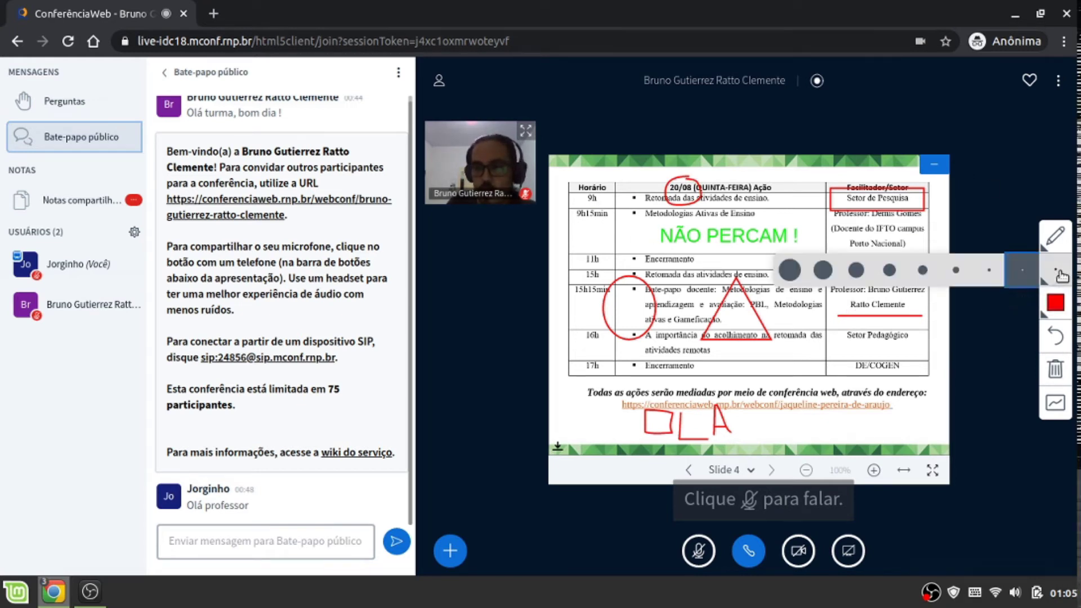
left_click(823, 270)
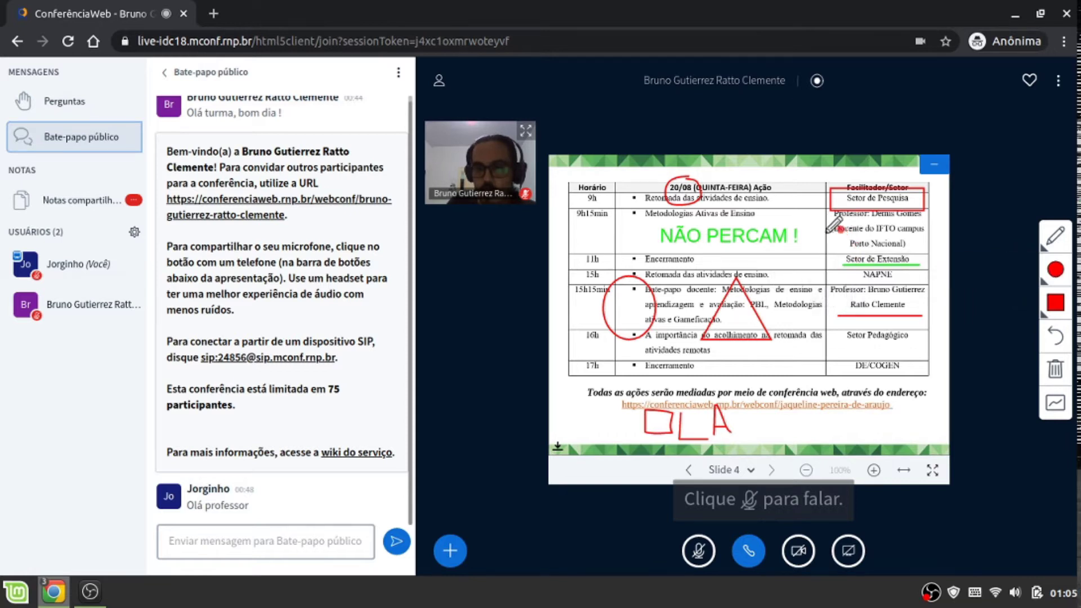
mouse_move(857, 258)
left_mouse_down()
mouse_move(874, 271)
mouse_move(852, 221)
left_mouse_up()
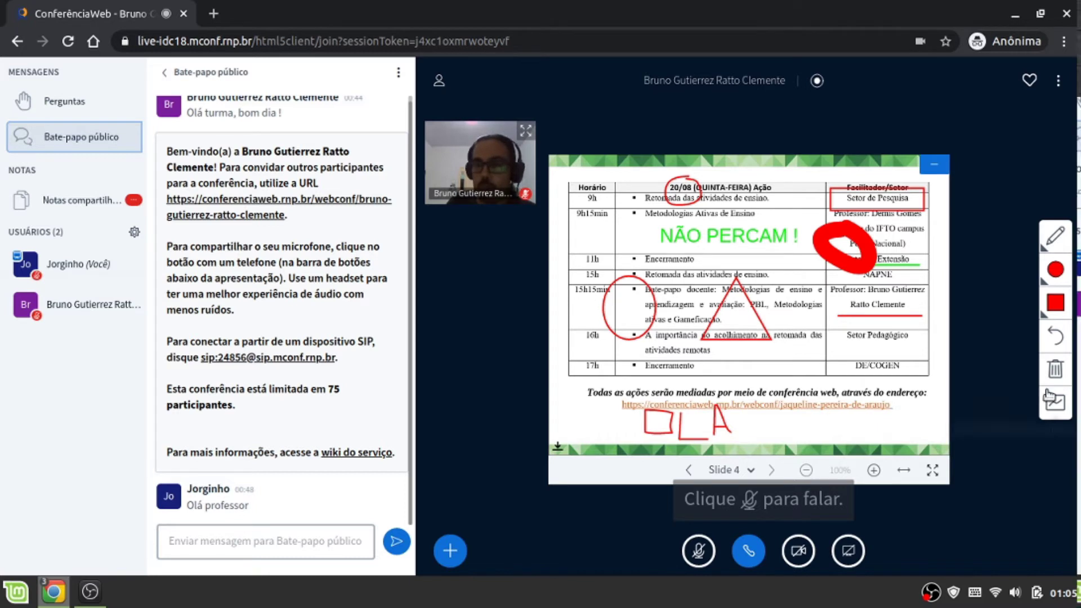
left_click(1055, 270)
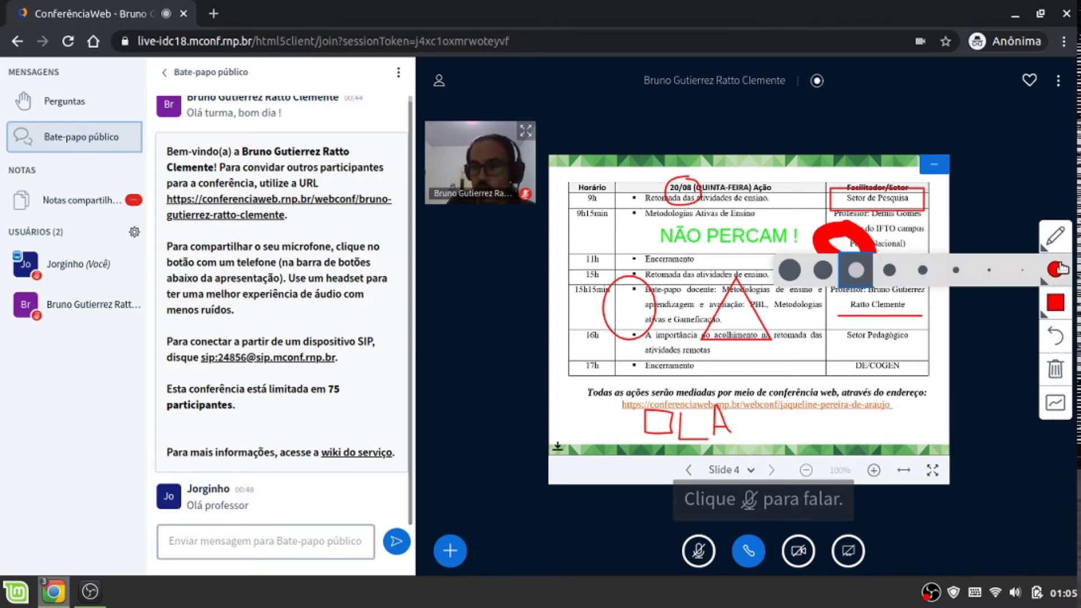
left_click(994, 271)
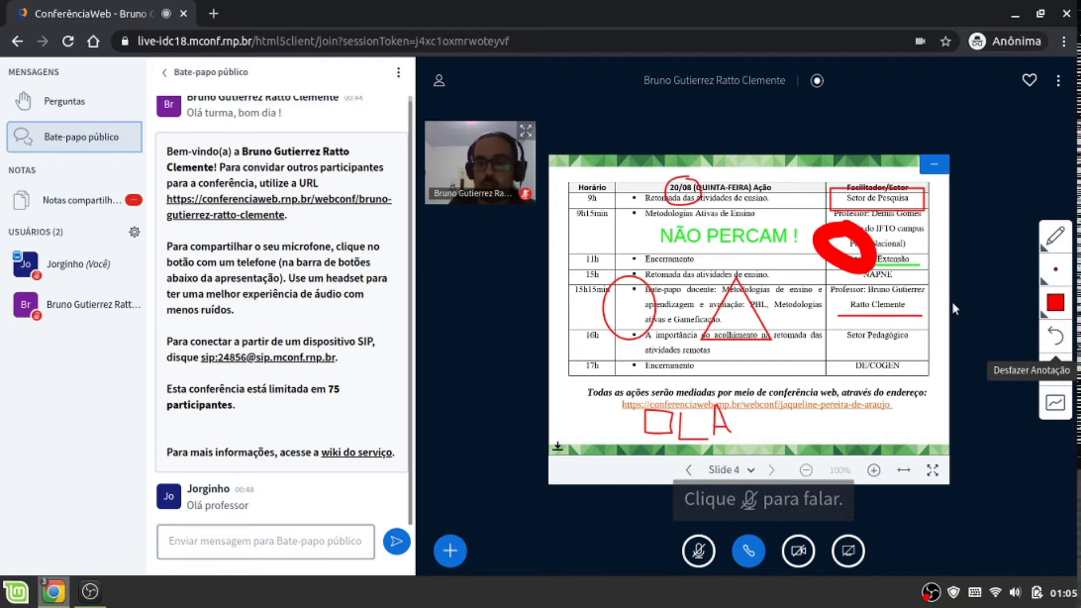
Undo the thick ring, the circle around the date and the handwritten letters "A" and "L".
left_click(1056, 338)
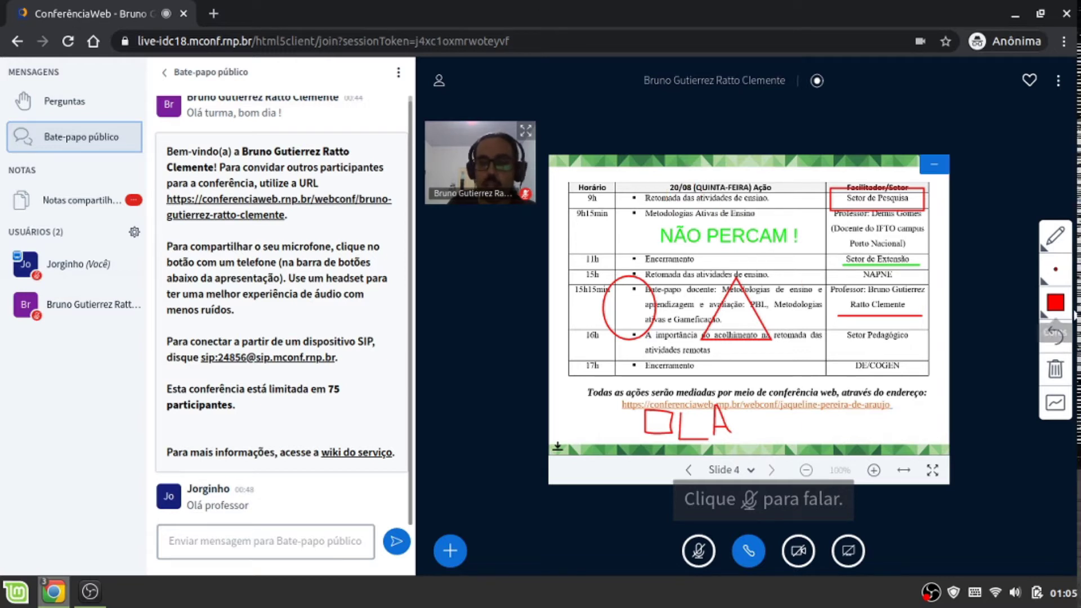
left_click(1056, 337)
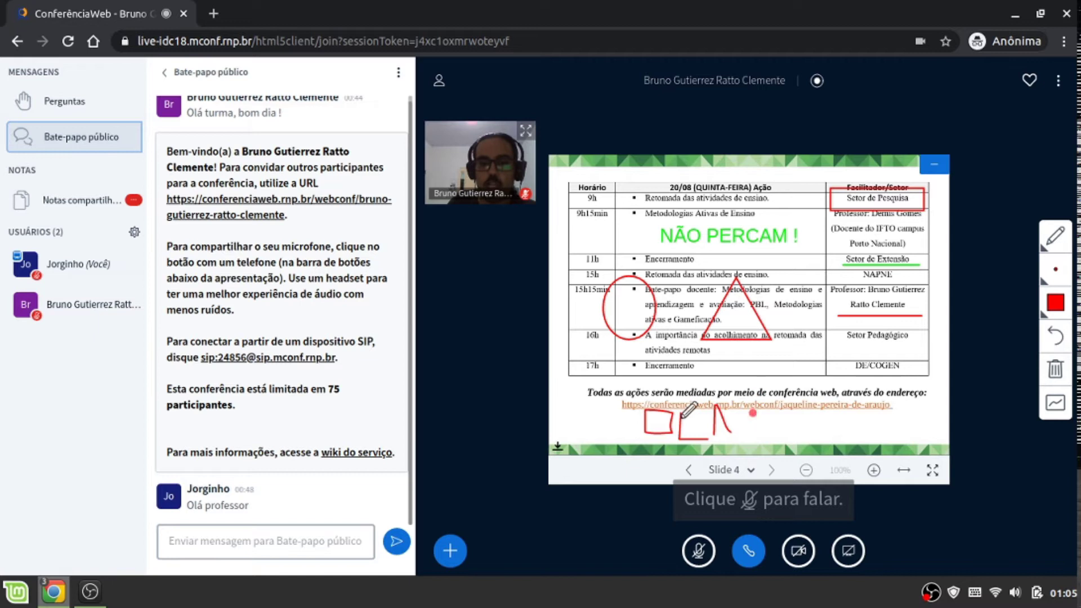
left_click(1058, 338)
left_click(1059, 338)
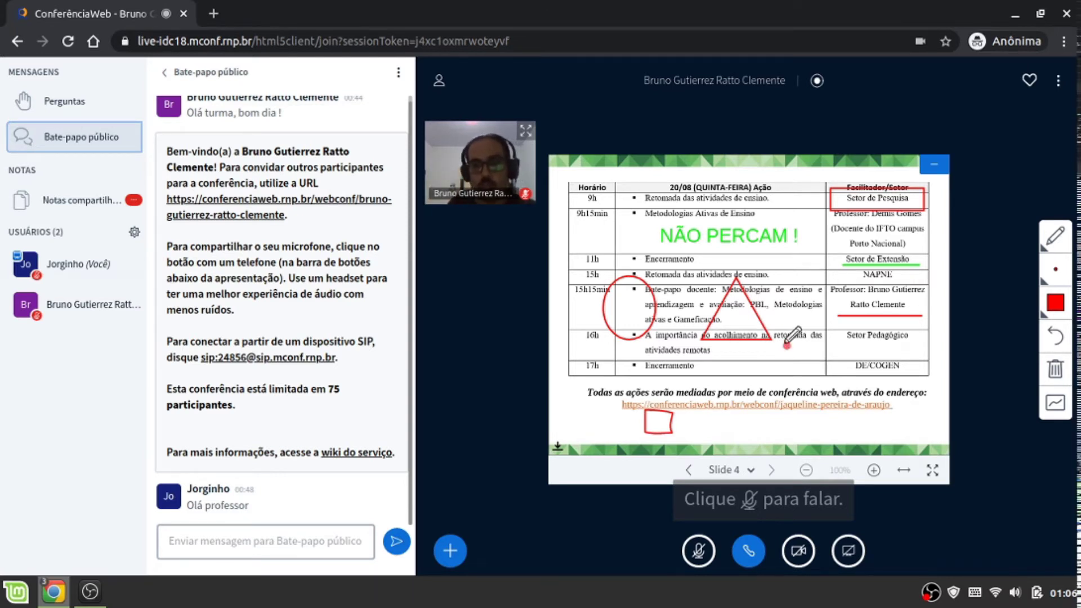
Clear all annotations from slide 4 and turn on the multi-user whiteboard.
left_click(1055, 370)
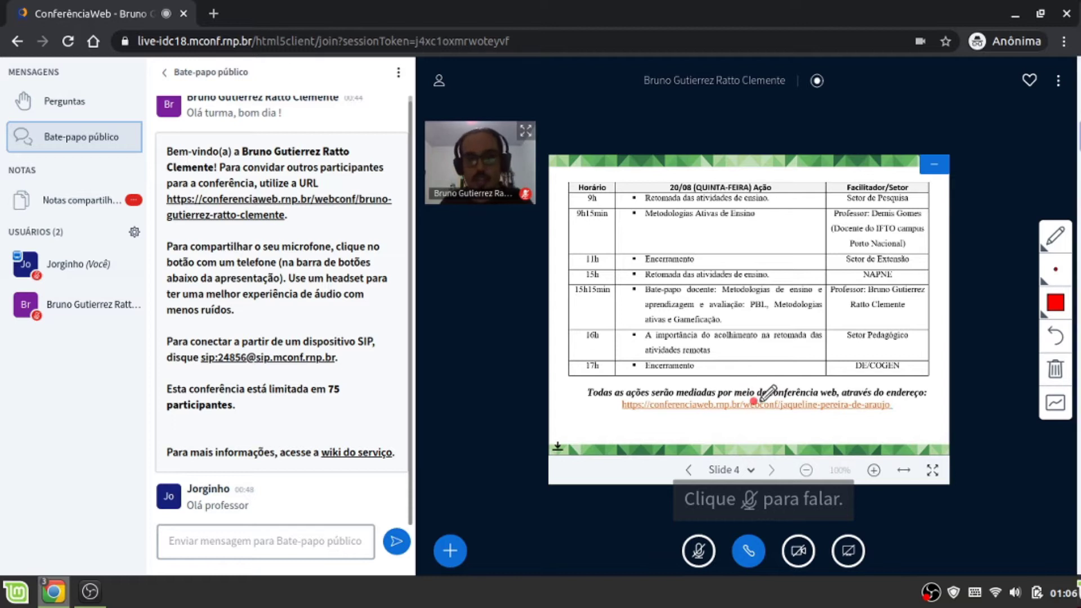
left_click(1051, 412)
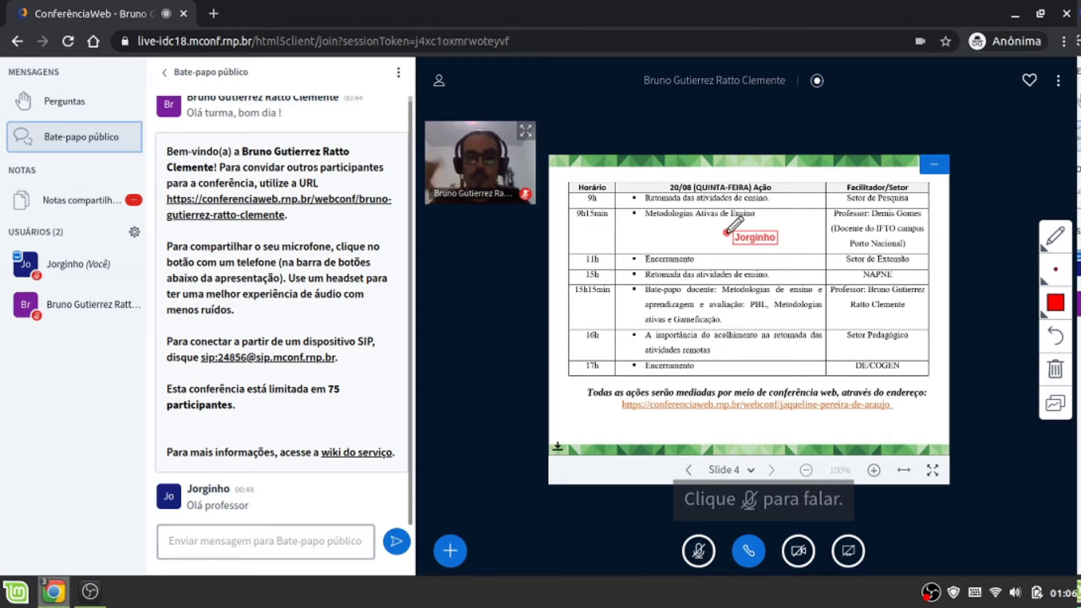
In the other participant's browser window, draw a yellow-green ellipse around the professor's entry in the 9h15min row.
key("alt+Tab")
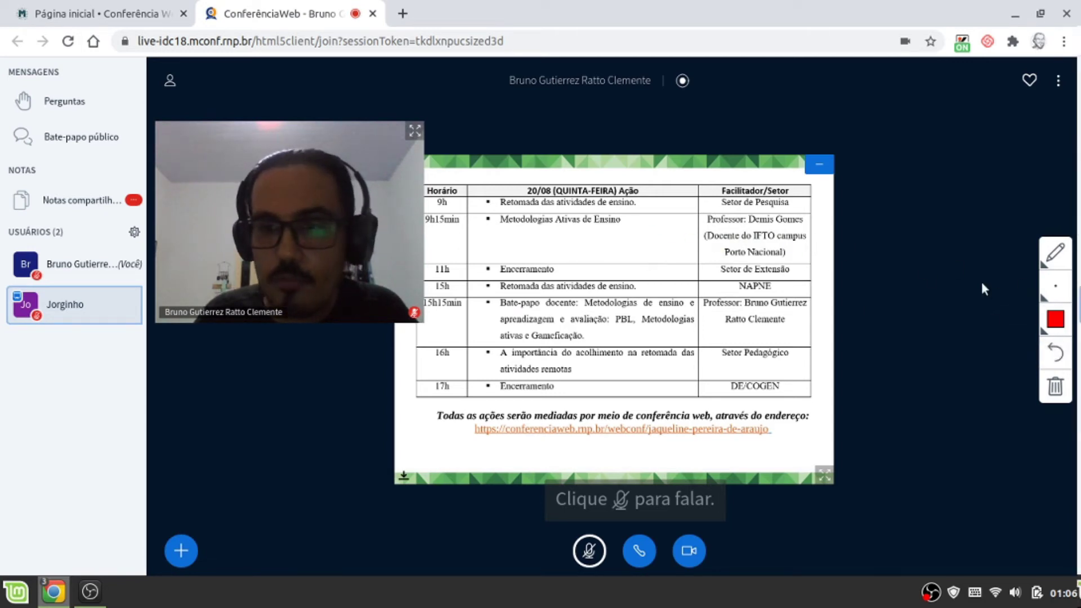
left_click(1055, 319)
left_click(788, 320)
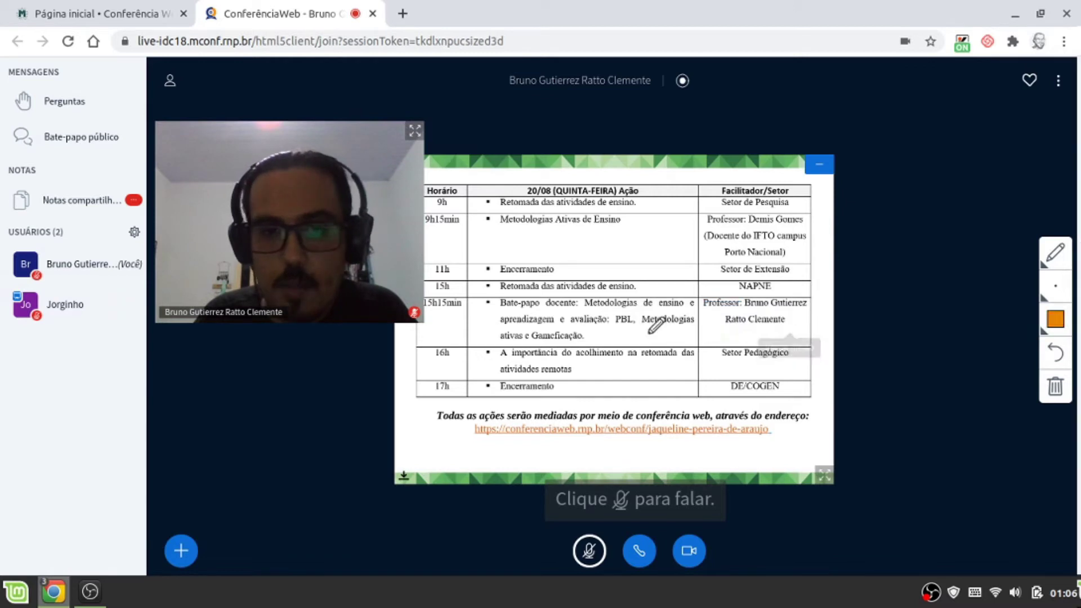
left_click(1054, 253)
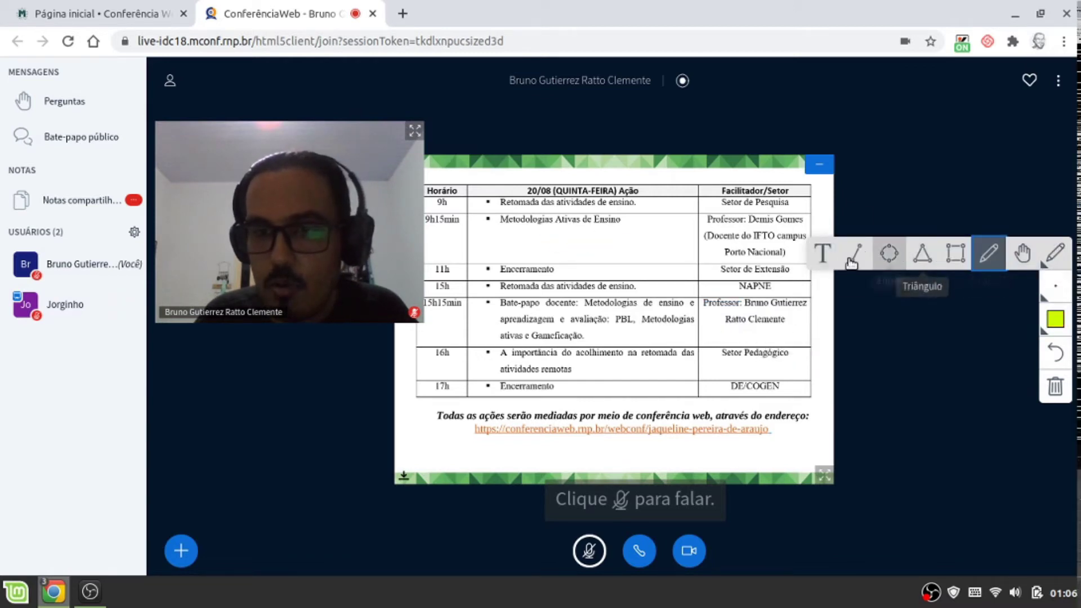
left_click(887, 254)
mouse_move(707, 218)
left_mouse_down()
mouse_move(729, 212)
mouse_move(822, 289)
left_mouse_up()
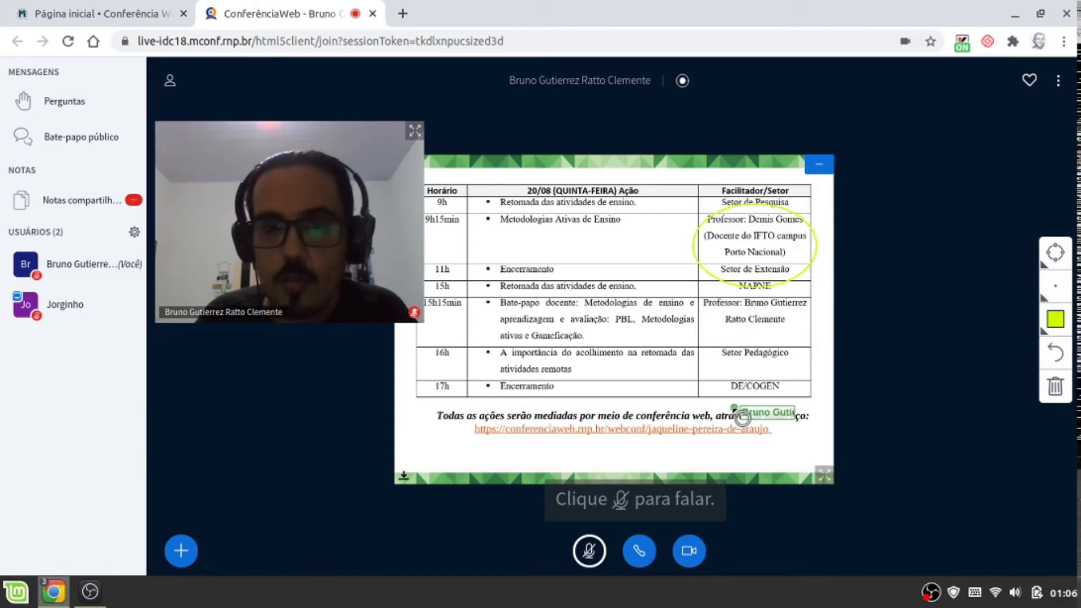
Return to the presenter's incognito window, set the colour to purple, circle "11h" freehand and undo that circle.
key("alt+Tab")
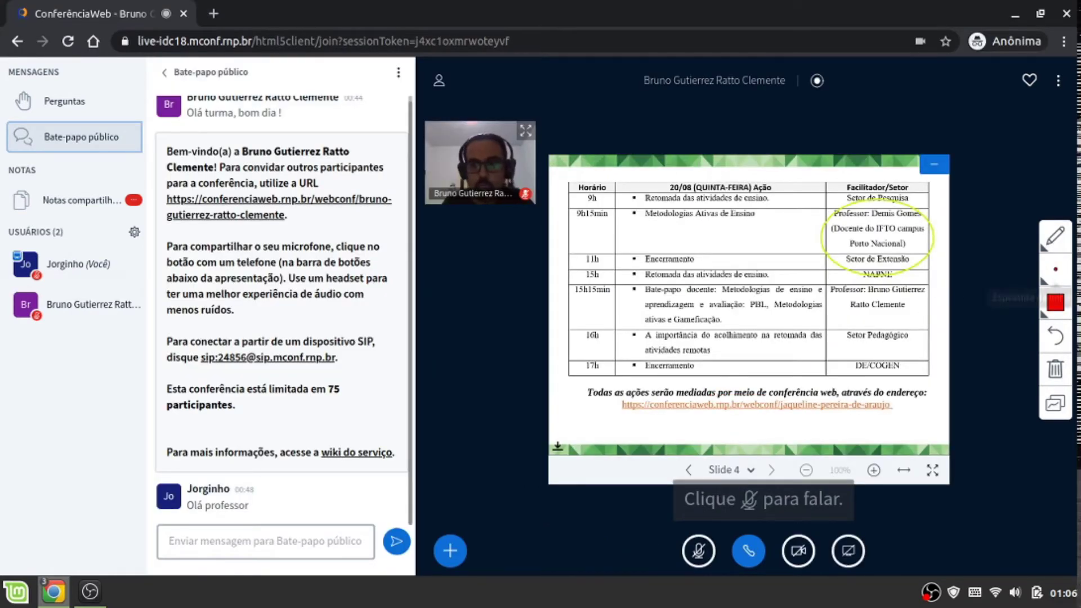
left_click(1056, 302)
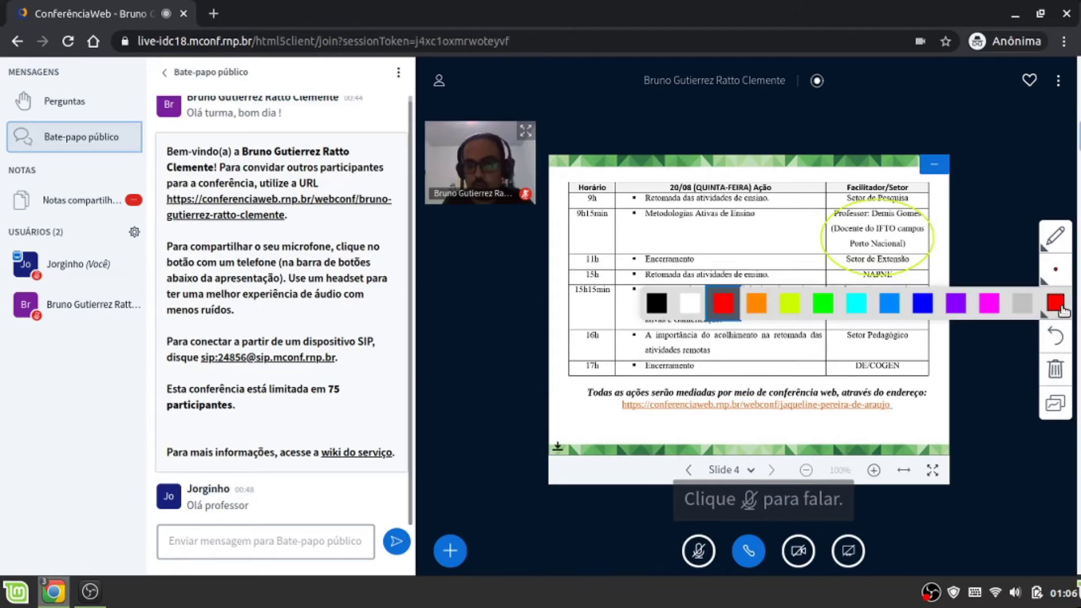
left_click(955, 305)
mouse_move(572, 240)
left_mouse_down()
mouse_move(582, 264)
mouse_move(609, 277)
mouse_move(600, 241)
mouse_move(573, 243)
left_mouse_up()
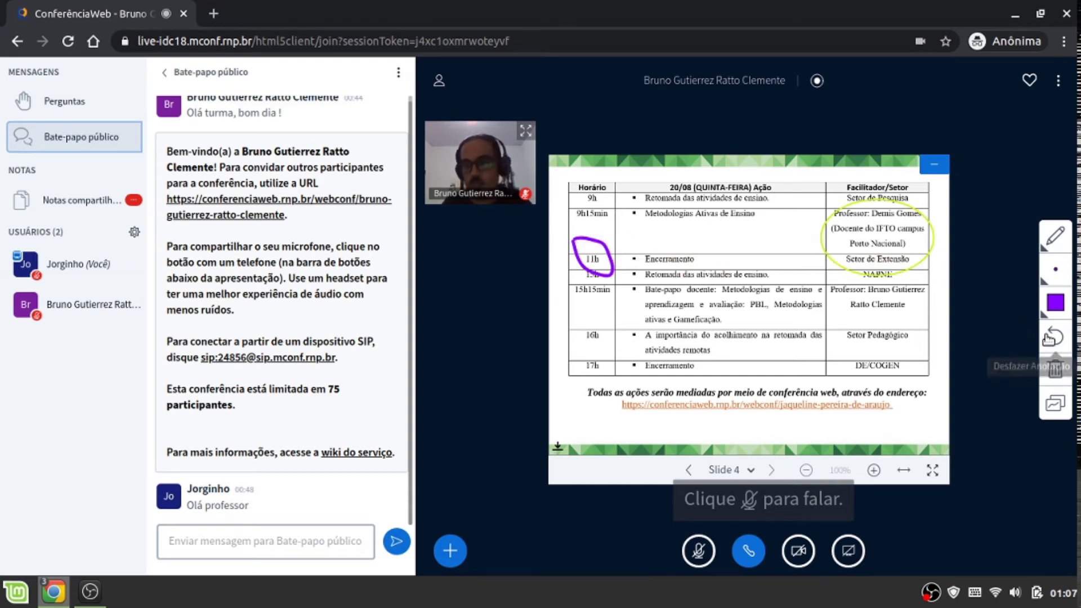
left_click(1050, 338)
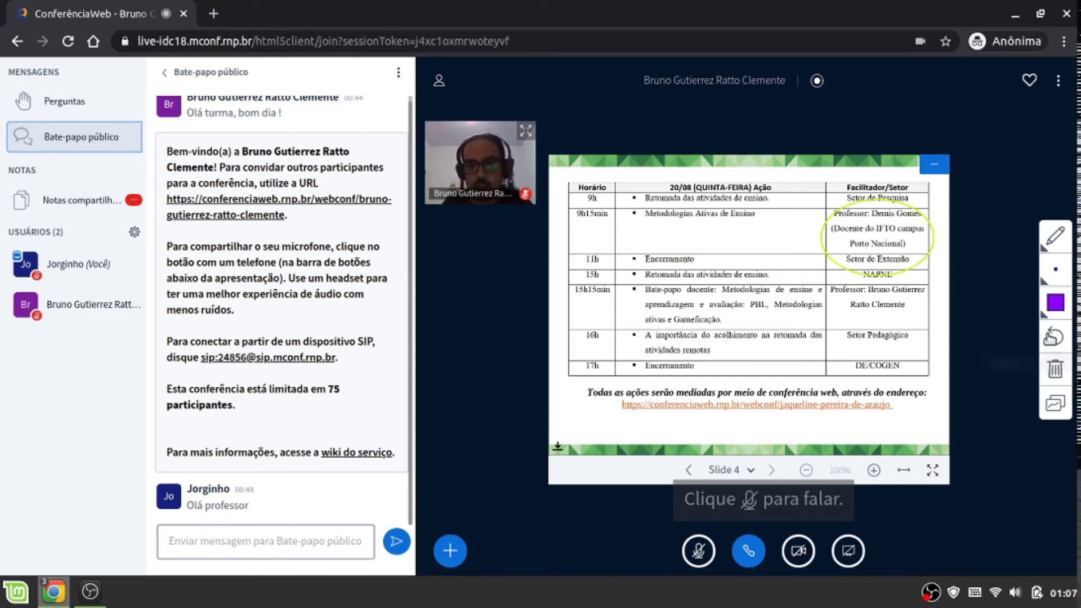
Draw a purple ellipse around "11h" in the Horário column with the Ellipse tool.
left_click(1054, 239)
left_click(889, 237)
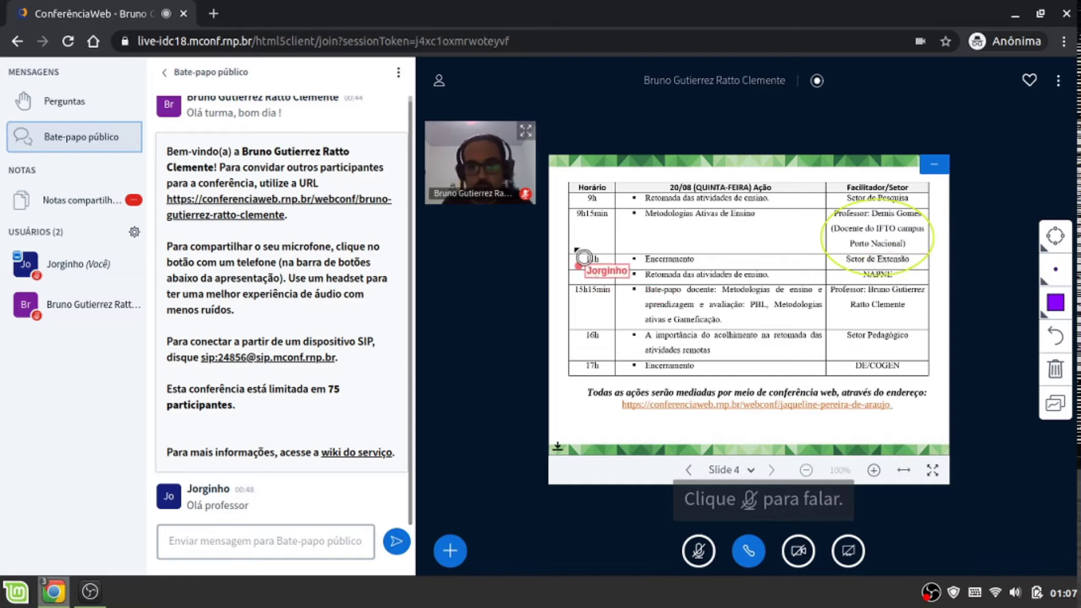
left_click_drag(566, 241, 626, 288)
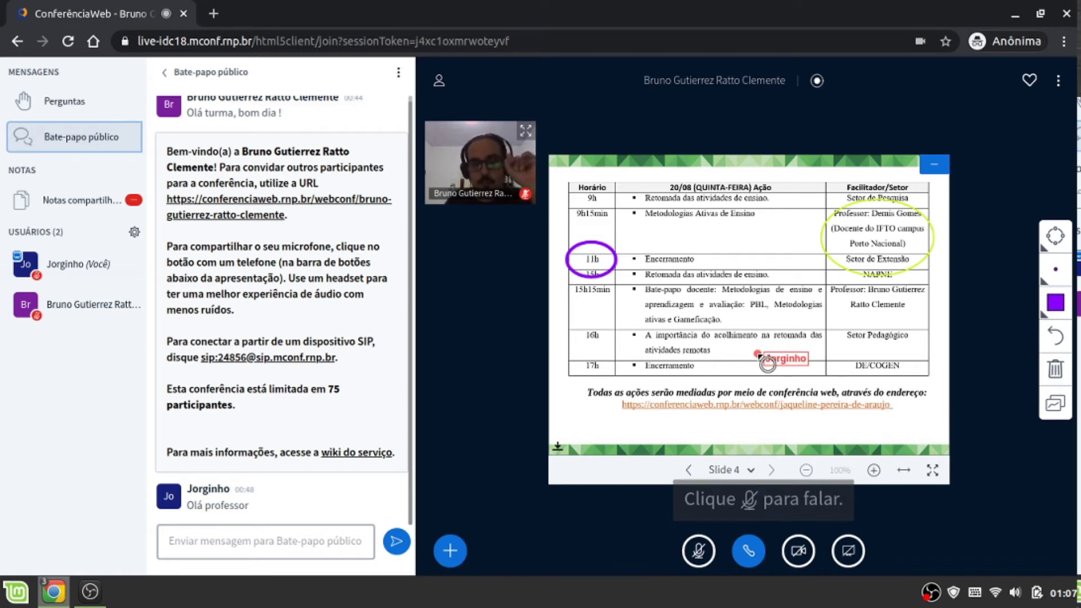
Clear the presenter's own annotations while multi-user mode is on, and draw a purple circle around the 11h to 15h15min times.
left_click(1054, 373)
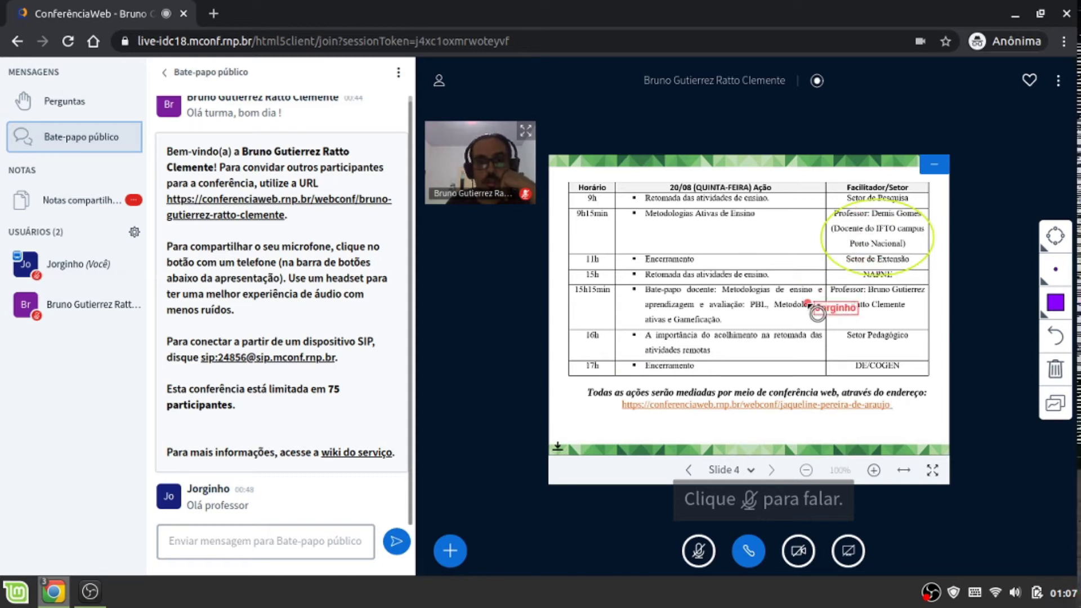
left_click_drag(564, 242, 642, 314)
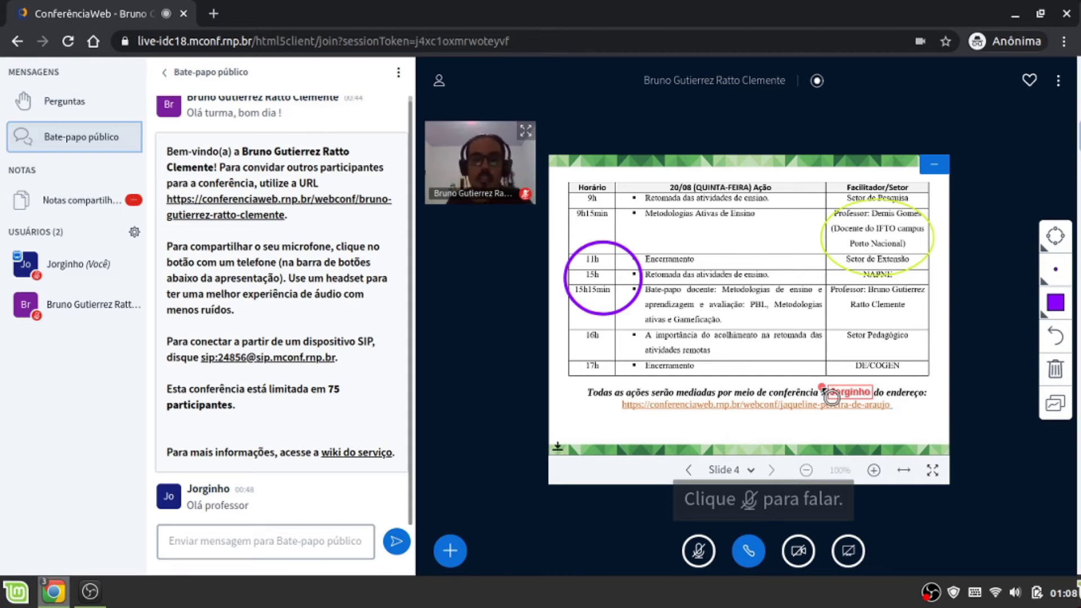
Turn off the multi-user whiteboard and clear every annotation from the slide.
left_click(1054, 406)
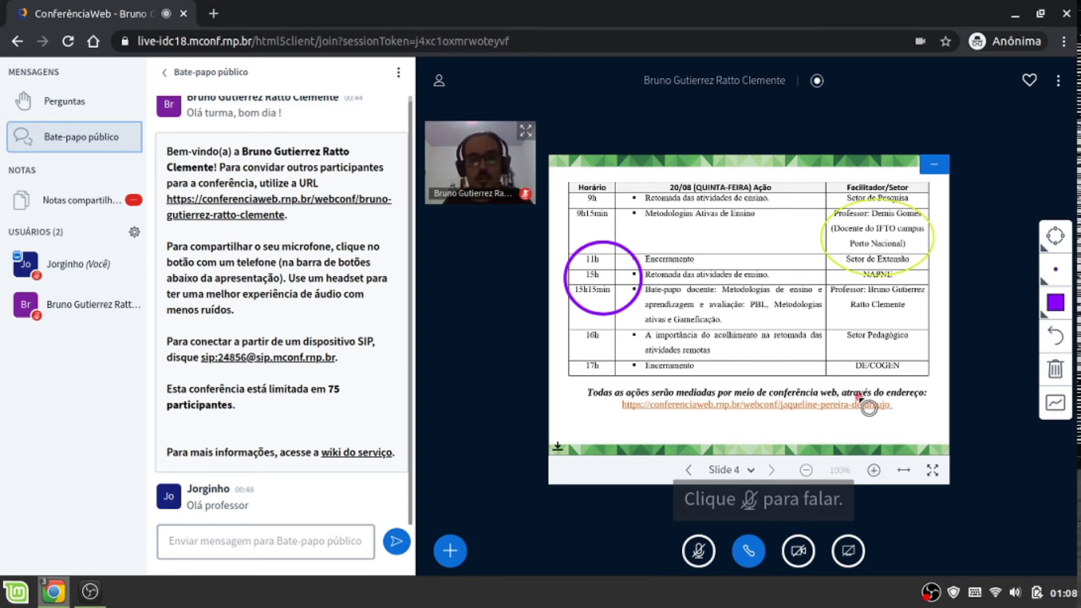
left_click(1062, 373)
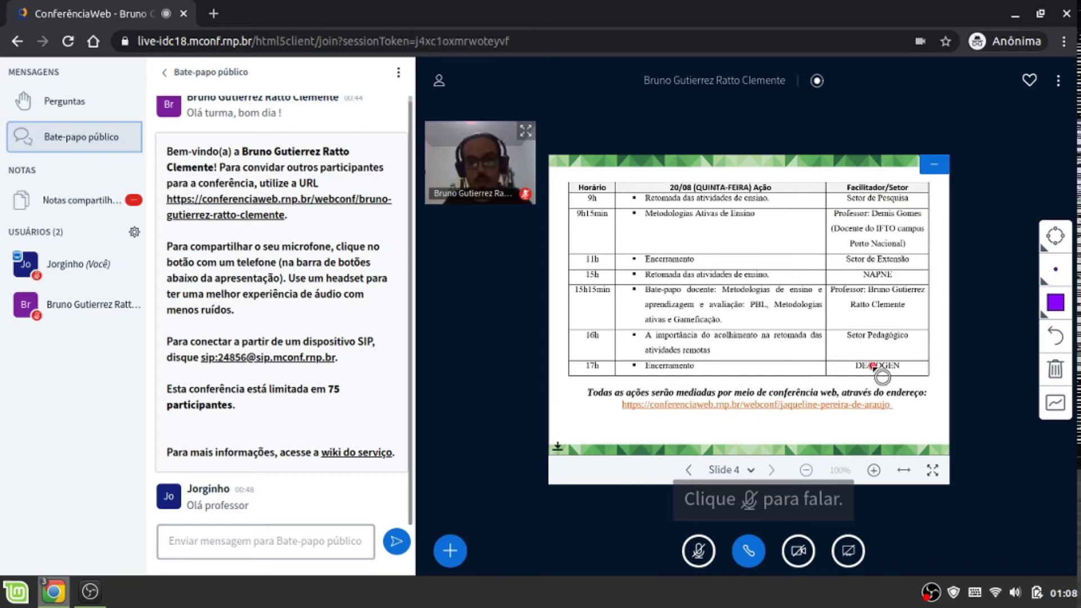
Make the other participant the presenter and switch to that participant's browser window.
left_click(79, 306)
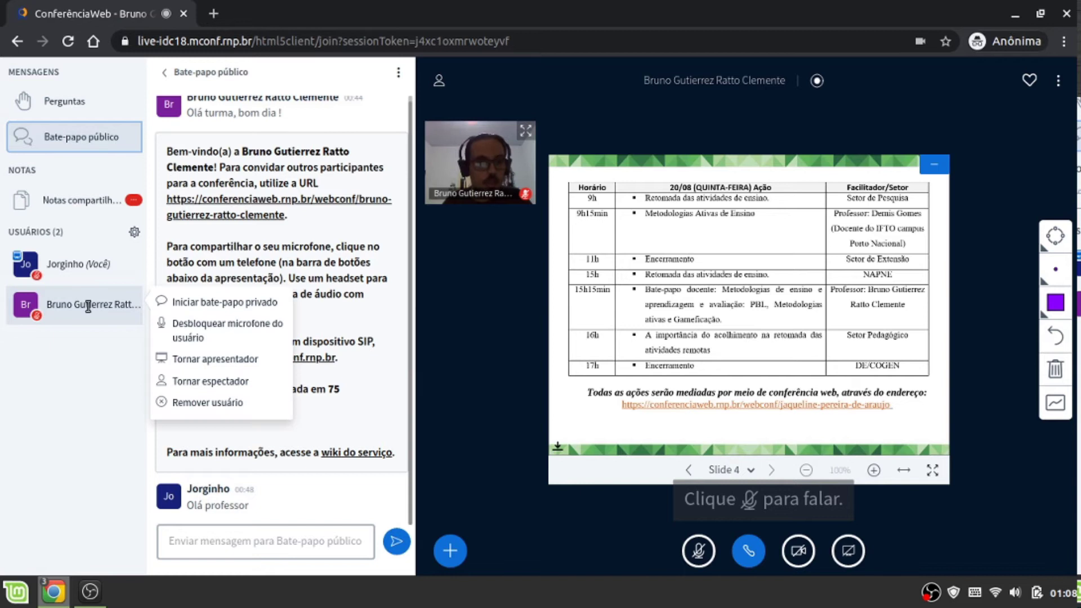
left_click(223, 359)
key("alt+Tab")
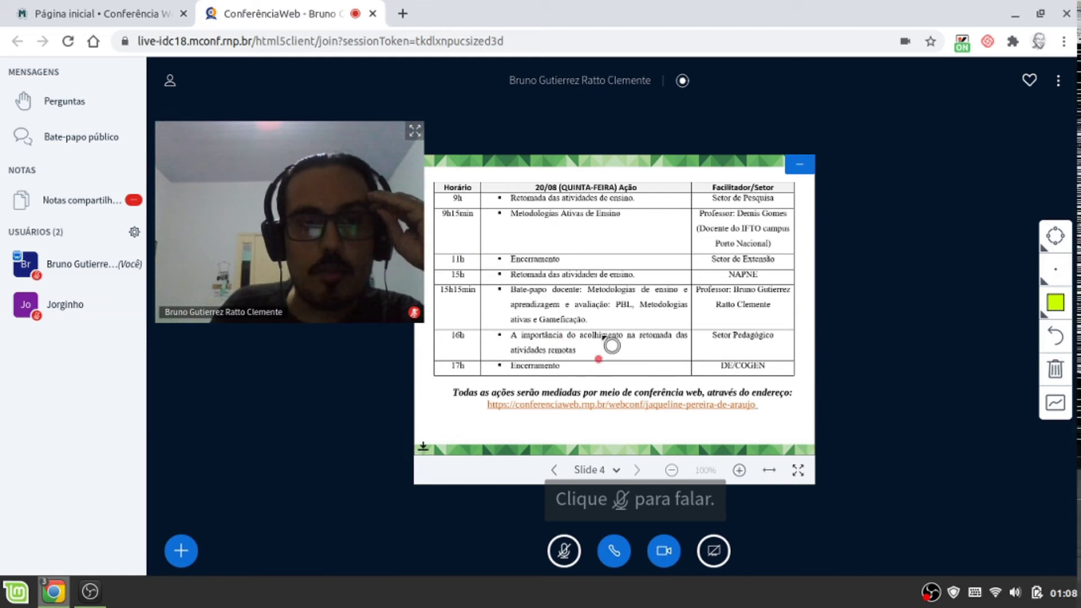
Start a Verdadeiro / Falso poll for the conference participants.
left_click(182, 550)
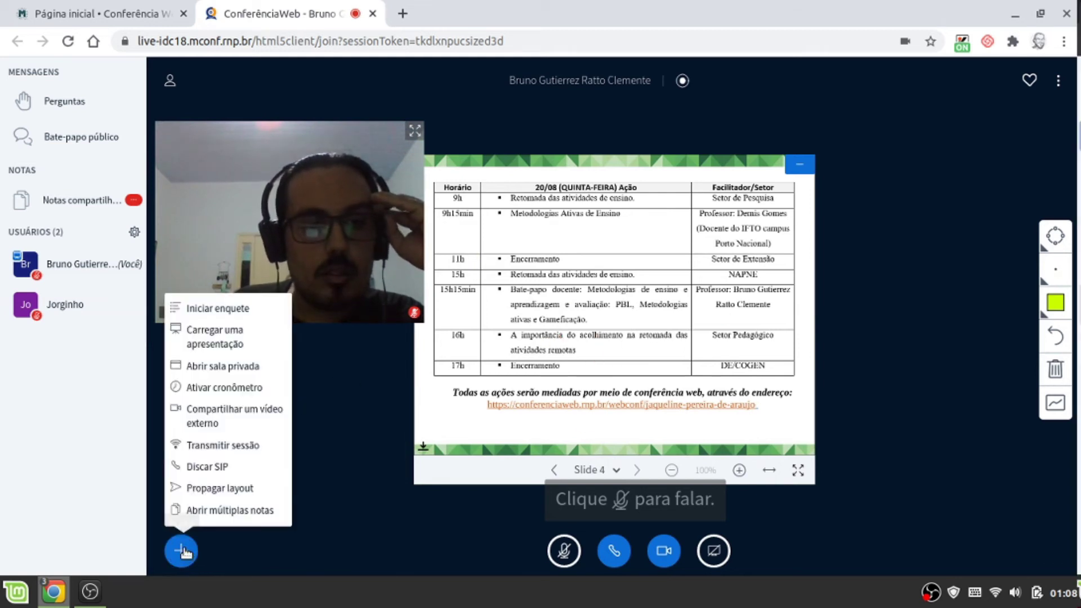
left_click(234, 309)
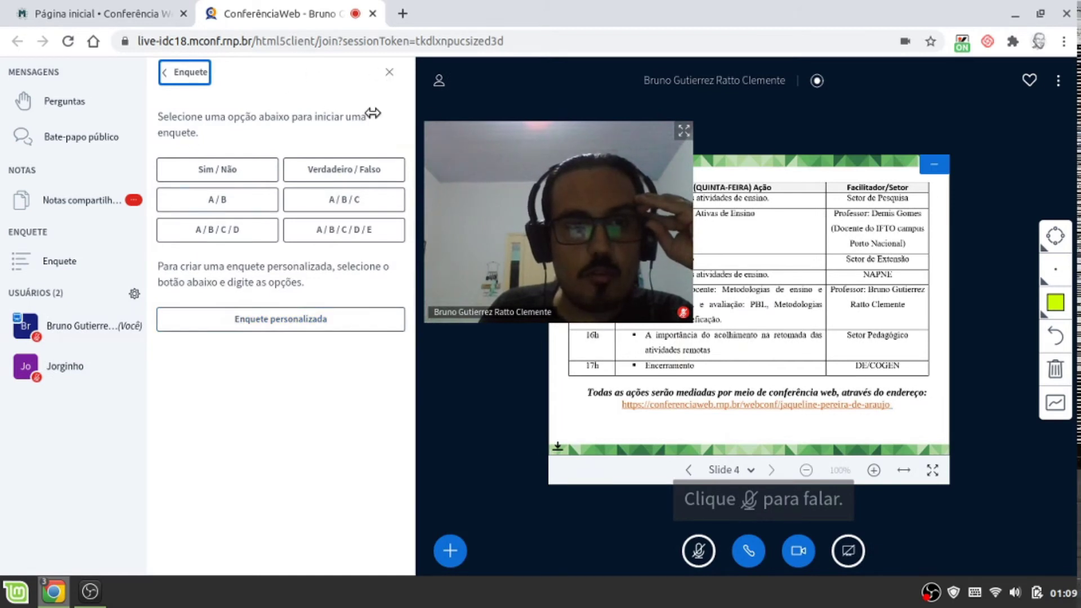
left_click(368, 169)
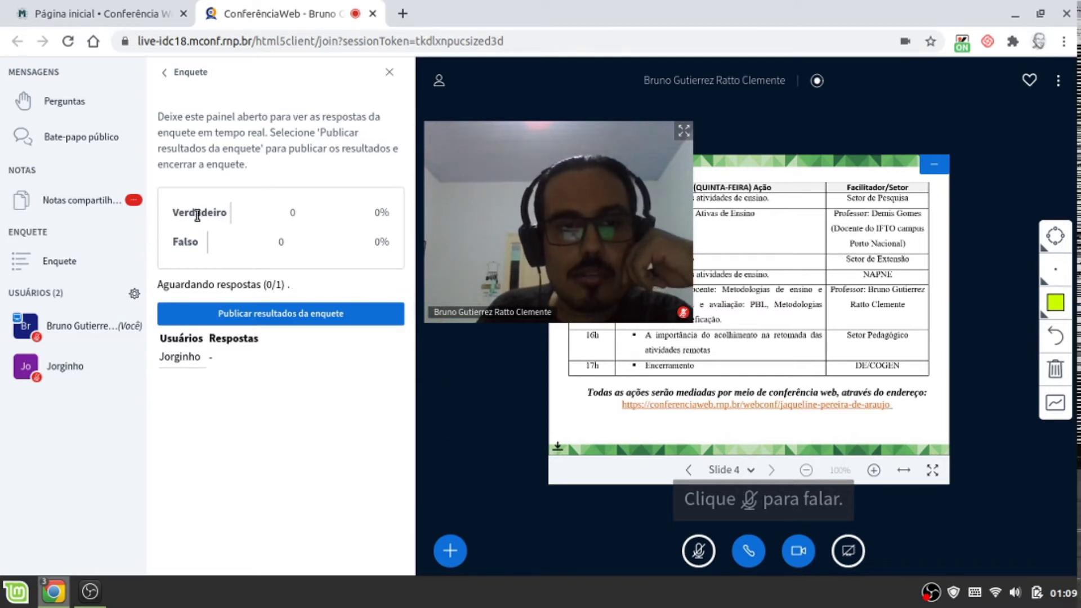
Examine the live poll panel: the count and percentage for each option, the pending-response status, and the list of users and answers.
double_click(376, 217)
double_click(281, 243)
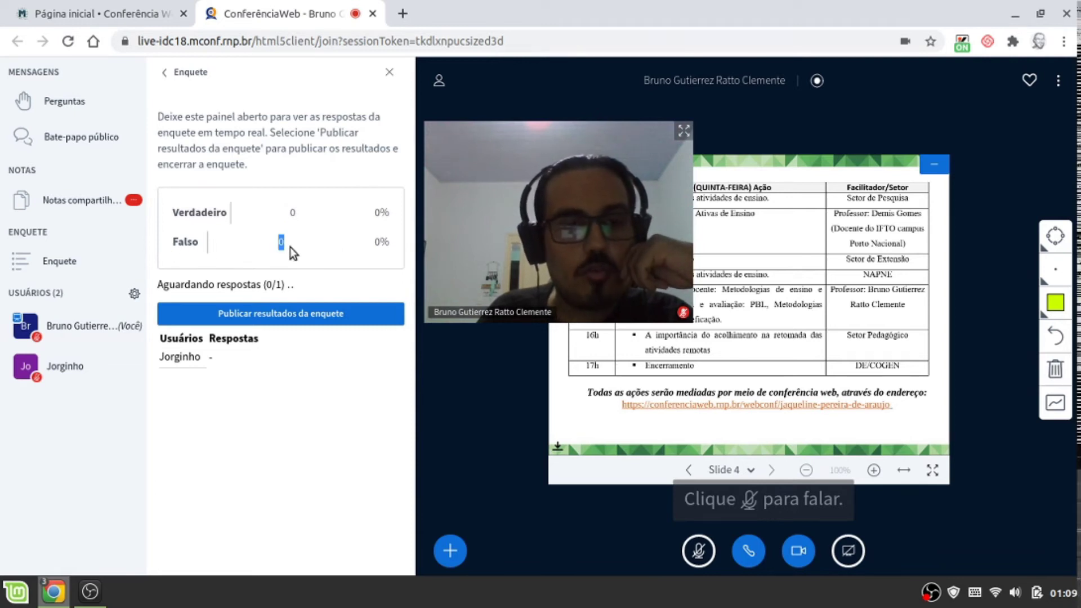
double_click(375, 241)
left_click_drag(216, 284, 169, 285)
left_click(272, 284)
double_click(274, 284)
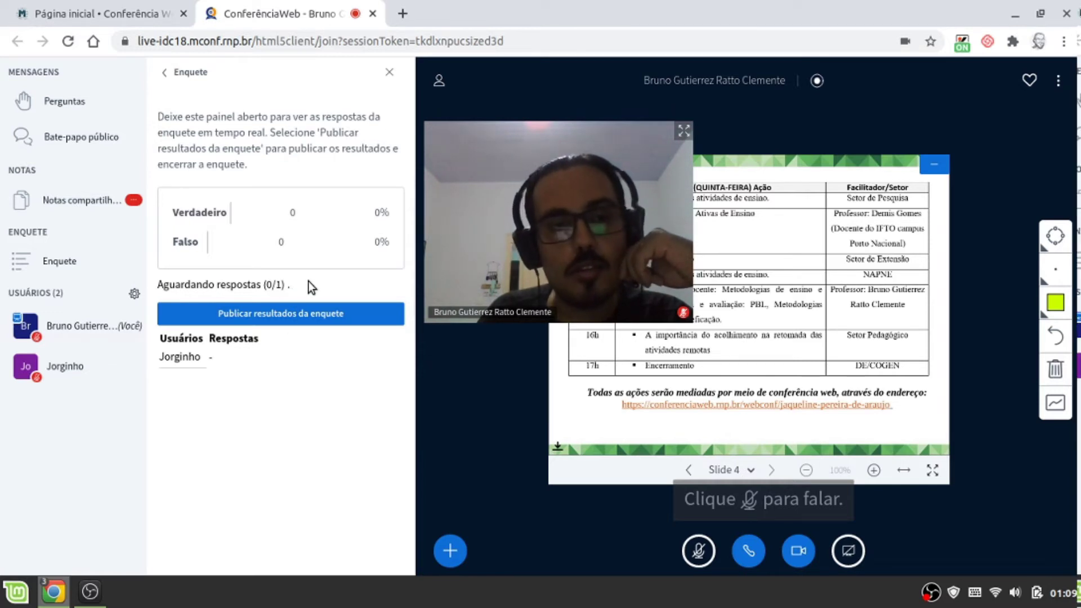
left_click_drag(179, 338, 273, 370)
left_click(272, 370)
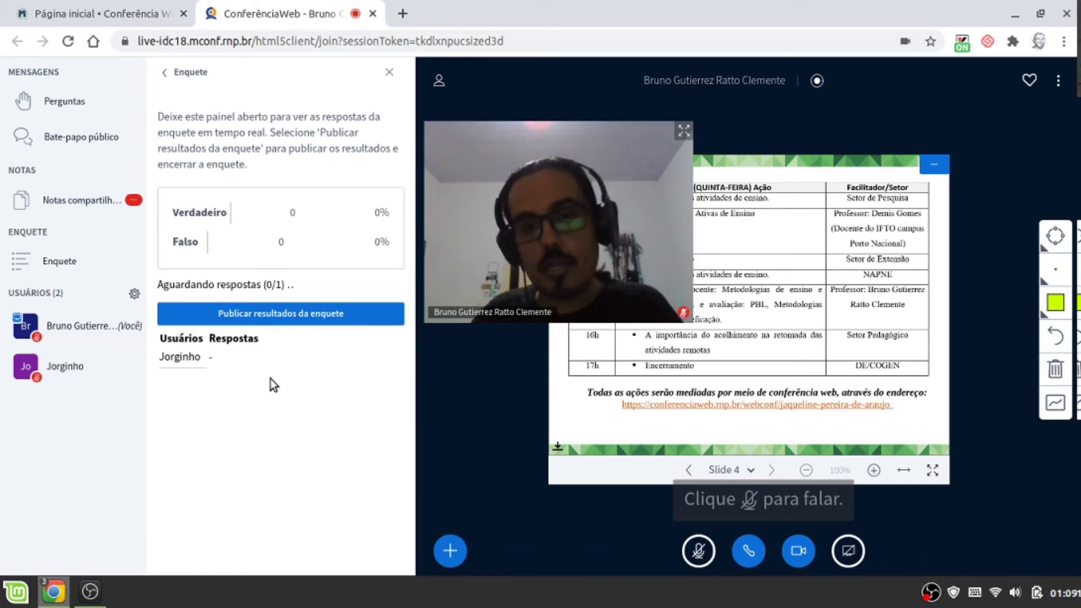
Answer the poll with Falso in the participant's browser window, and publish the poll results from the presenter's window.
key("alt+Tab")
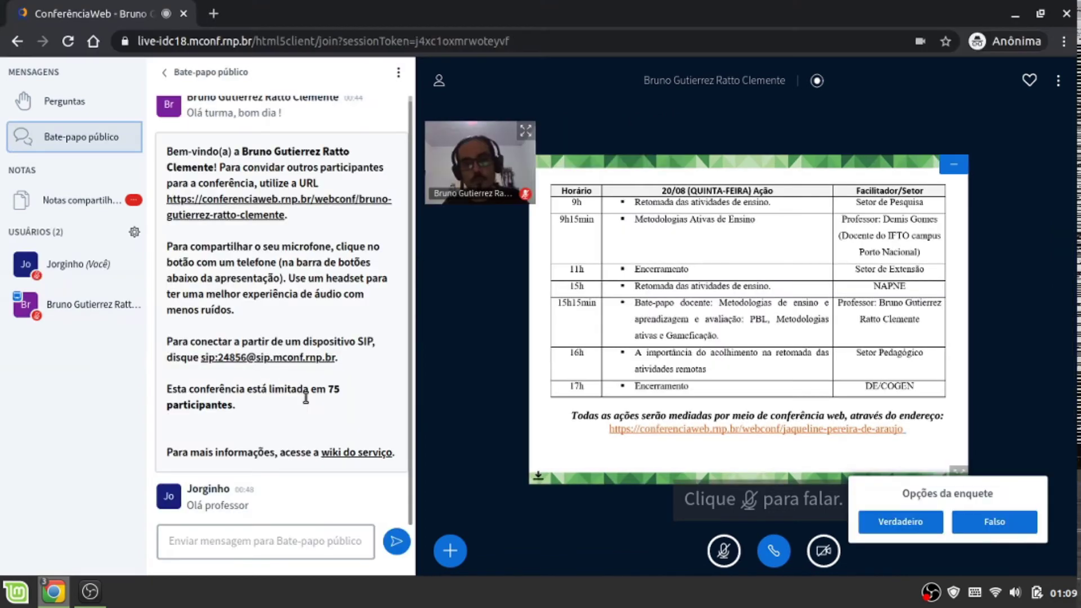
left_click(1007, 523)
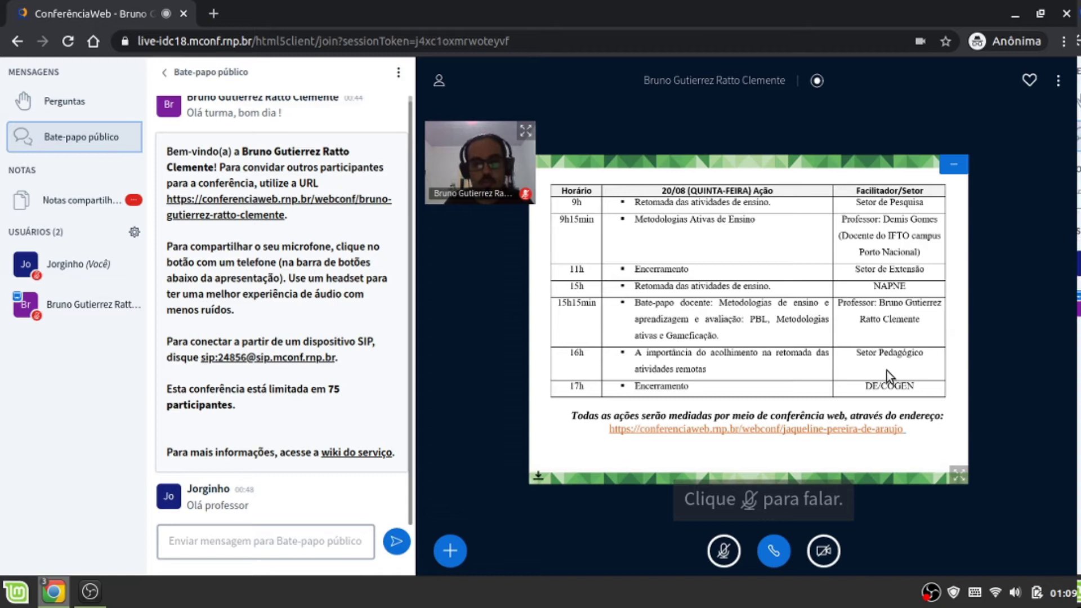
key("alt+Tab")
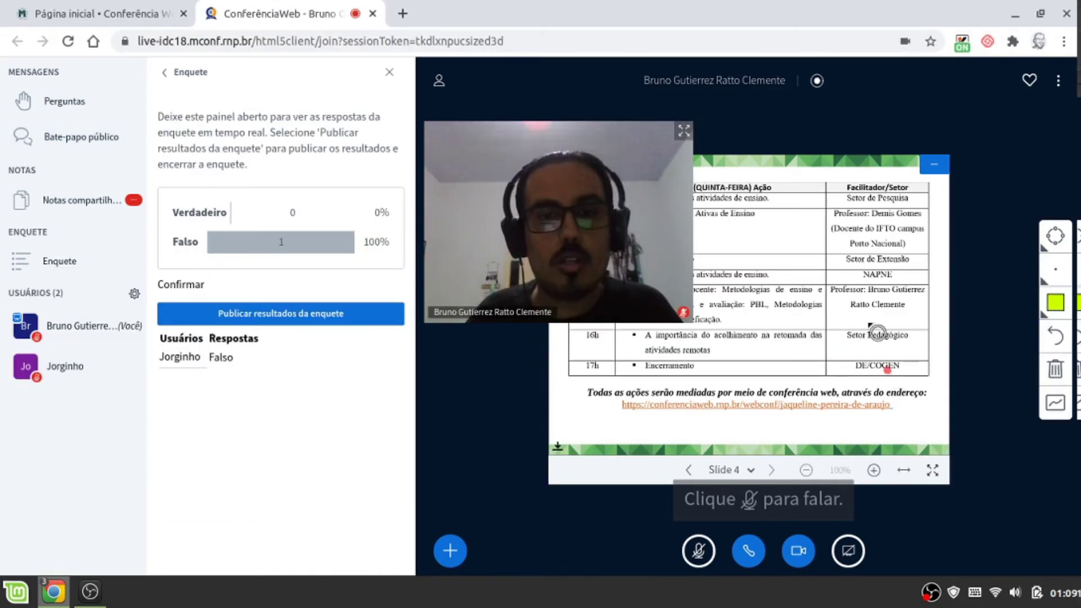
left_click_drag(158, 343, 237, 363)
left_click(240, 365)
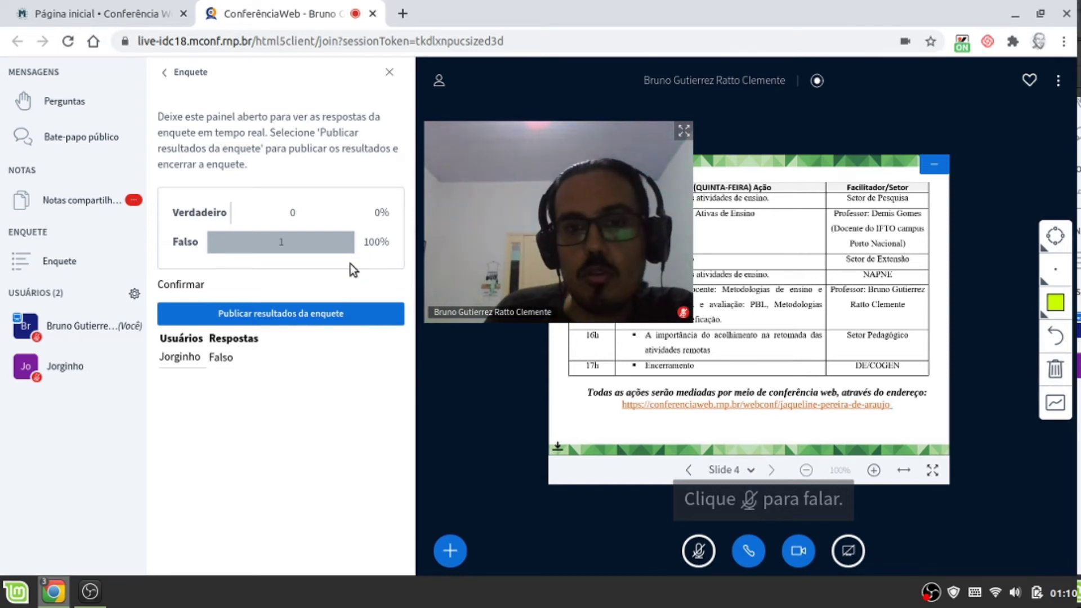
left_click(312, 318)
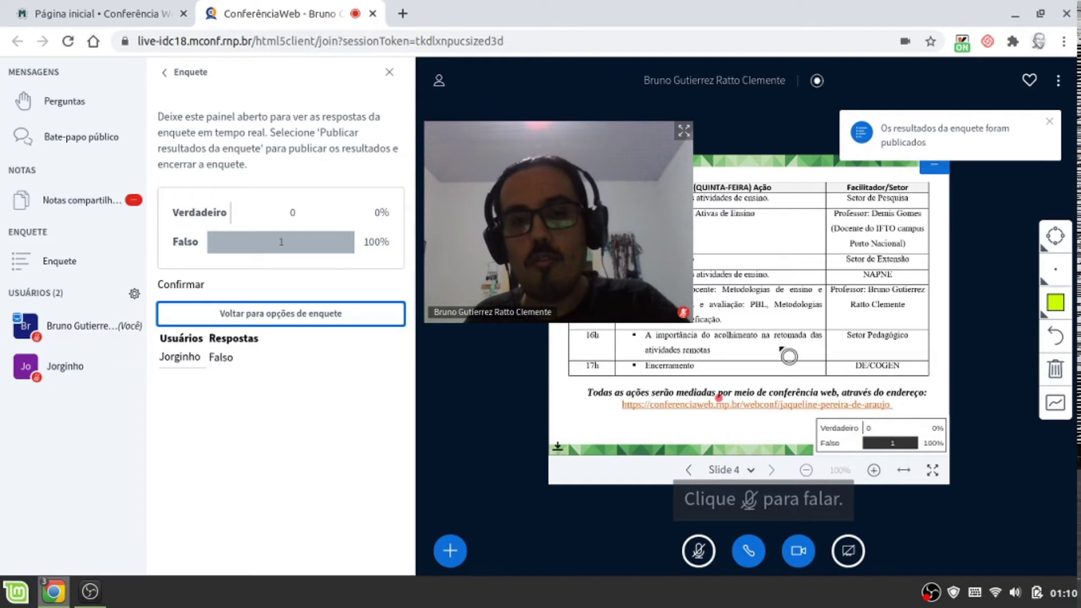
Check the published poll results on the slide in the participant's window, and close the poll panel in the presenter's window.
key("alt+Tab")
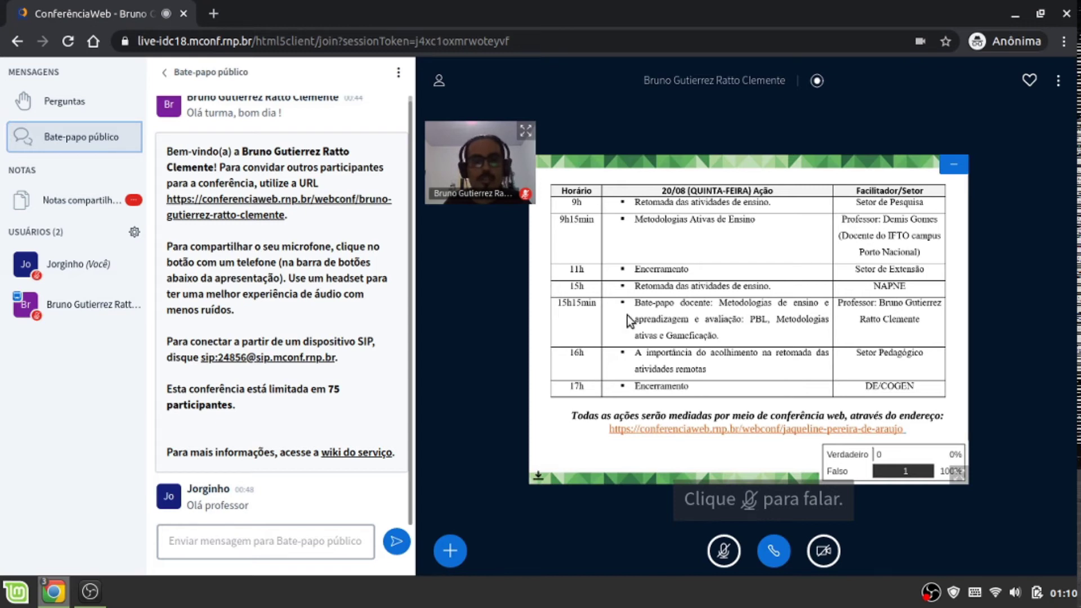
key("alt+Tab")
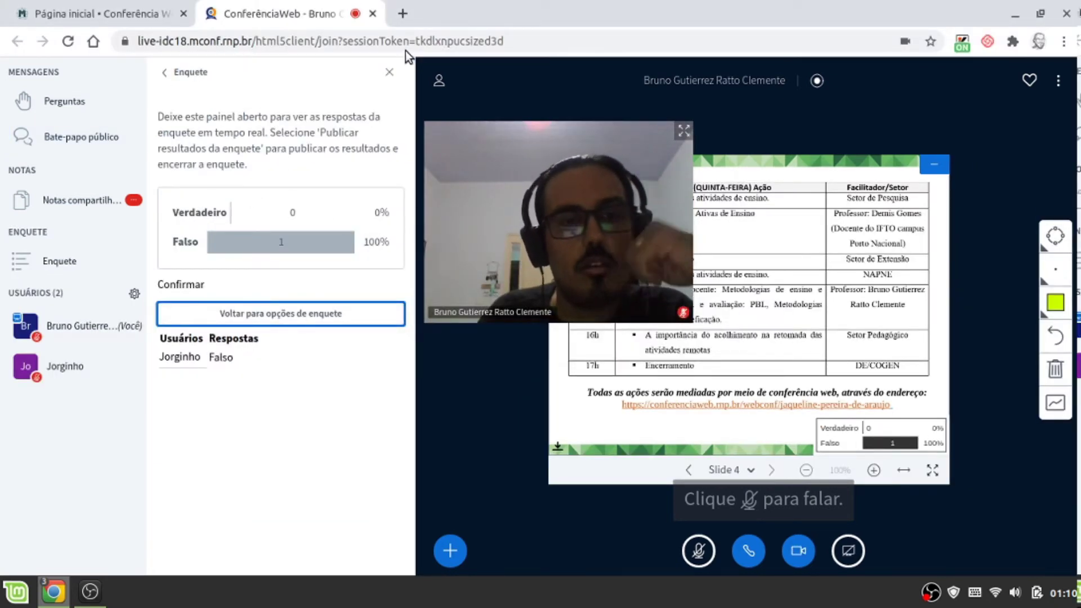
left_click(394, 74)
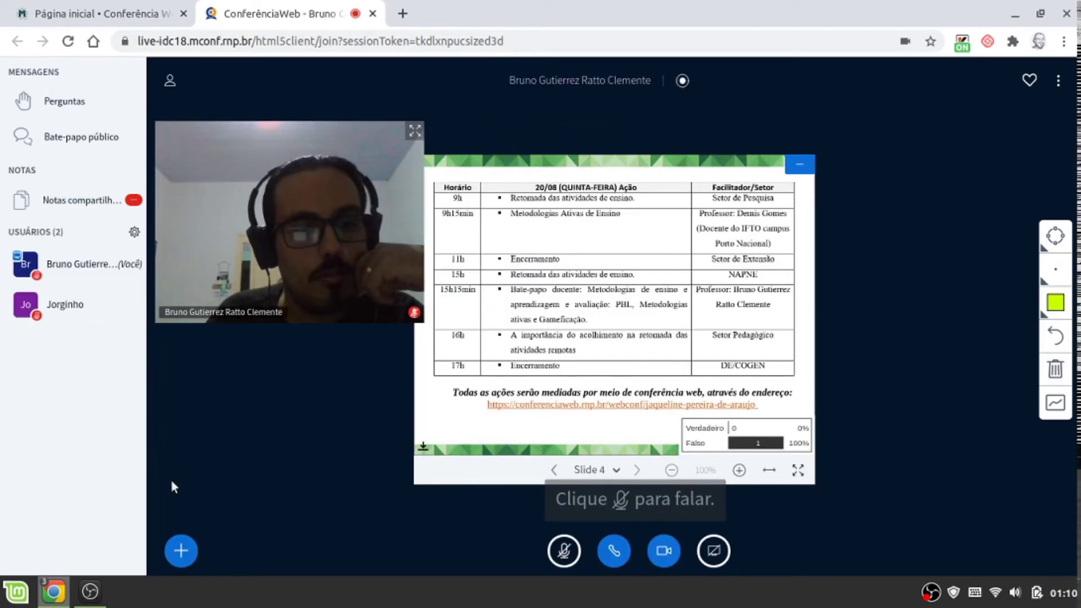
Start a new poll with the preset A / B / C / D answers.
left_click(181, 551)
left_click(236, 313)
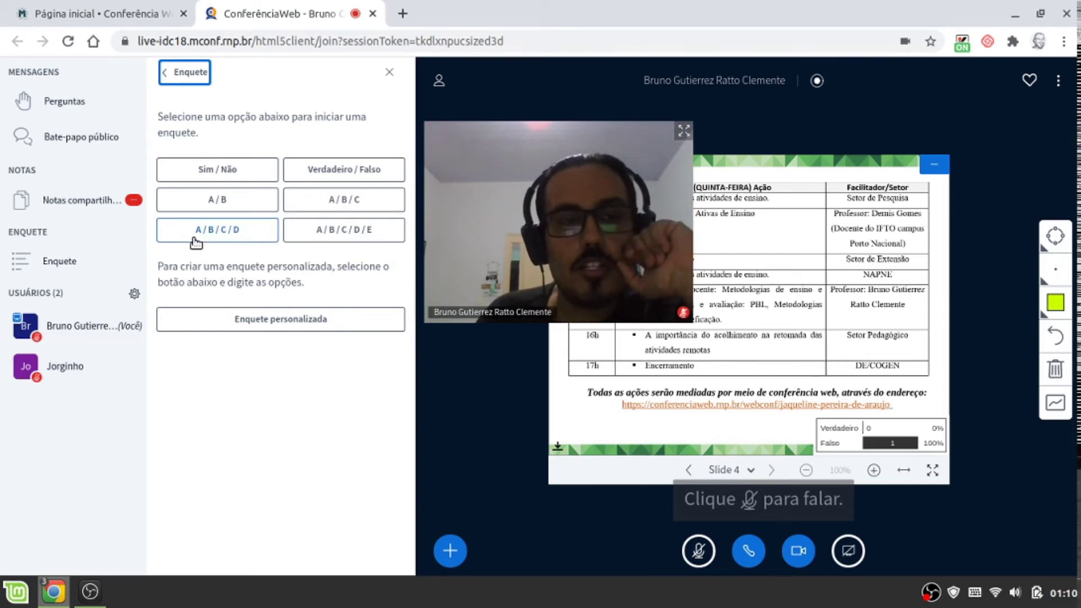
left_click(184, 236)
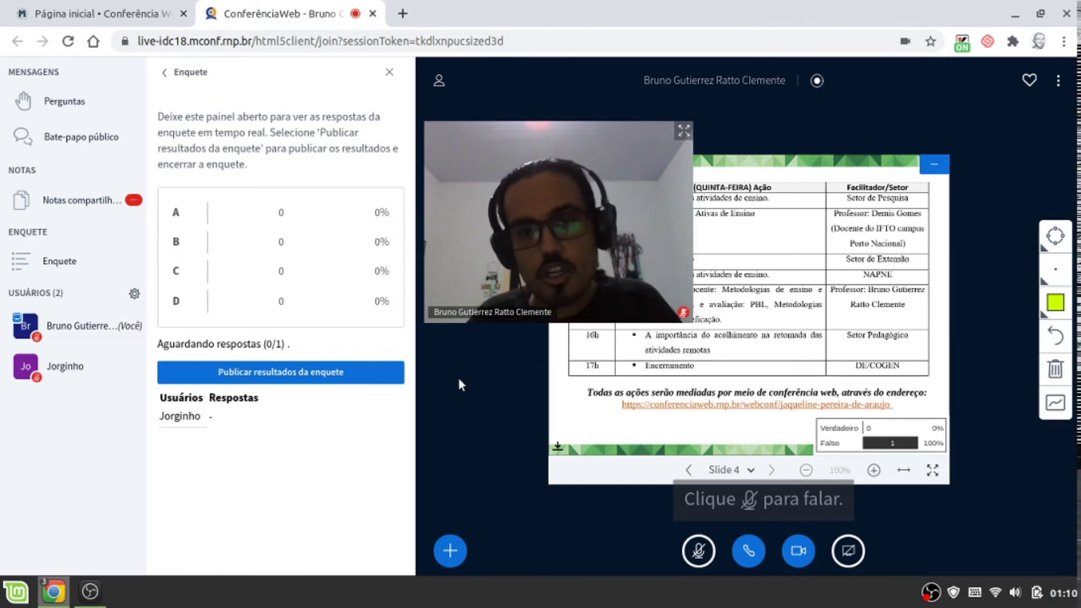
Vote C in the participant's browser window, and publish the A / B / C / D poll results from the presenter's window.
key("alt+Tab")
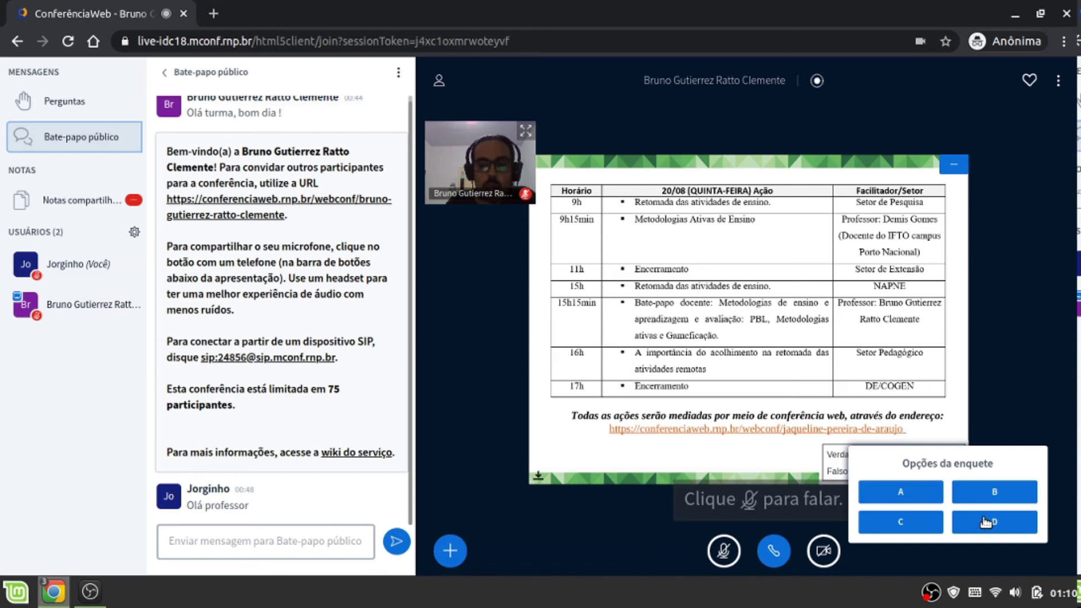
left_click(883, 523)
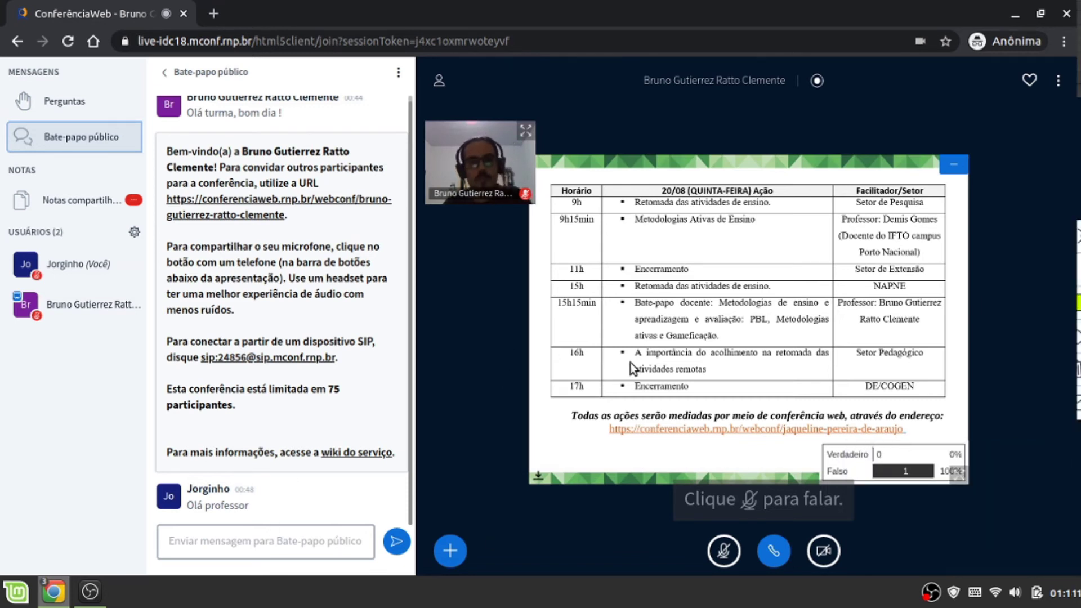
key("alt+Tab")
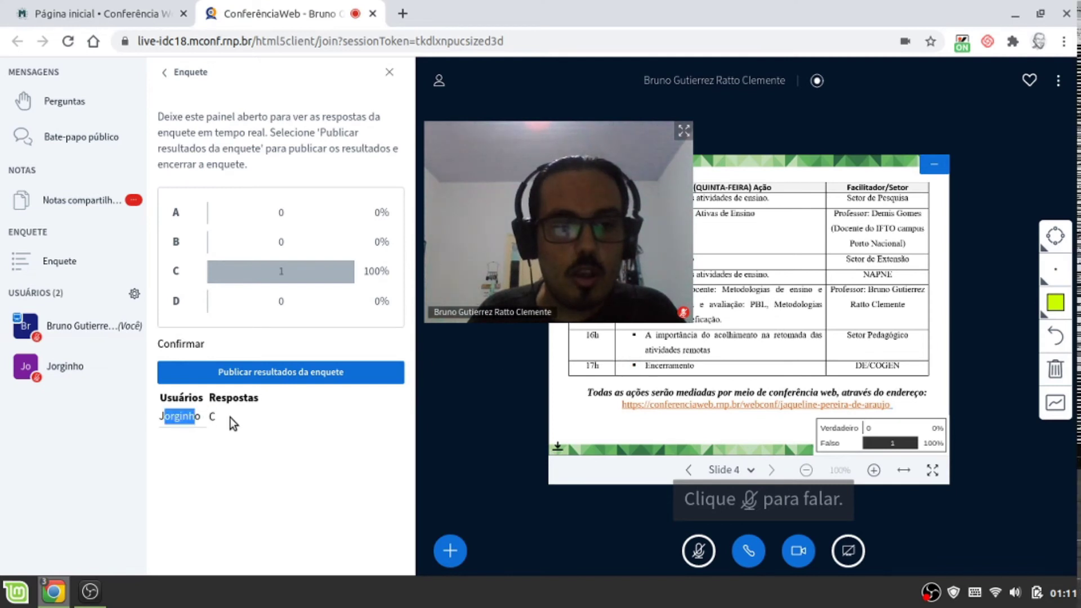
left_click(262, 440)
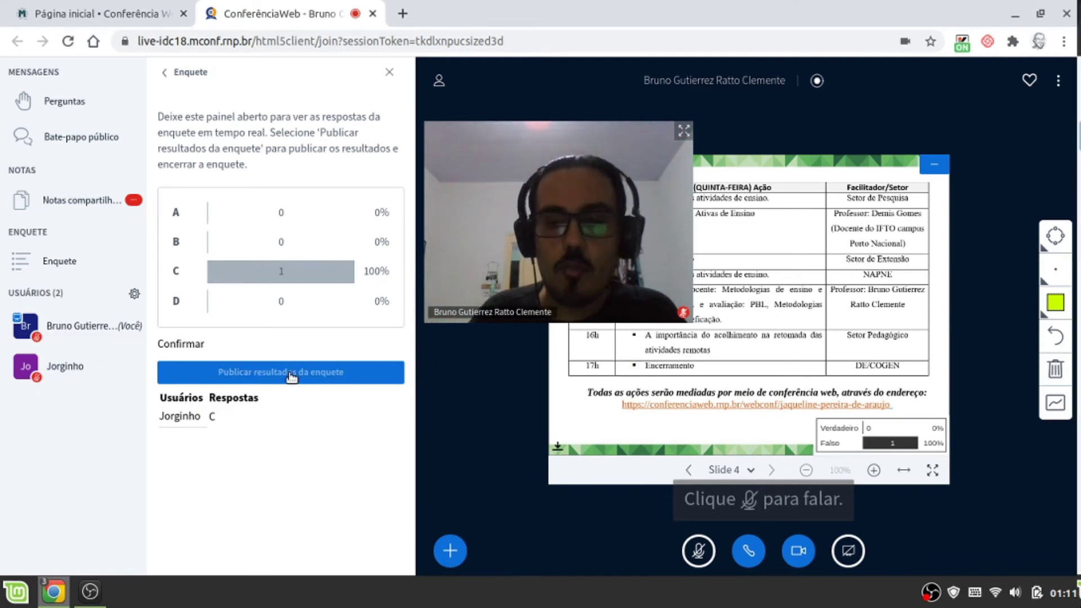
left_click(291, 374)
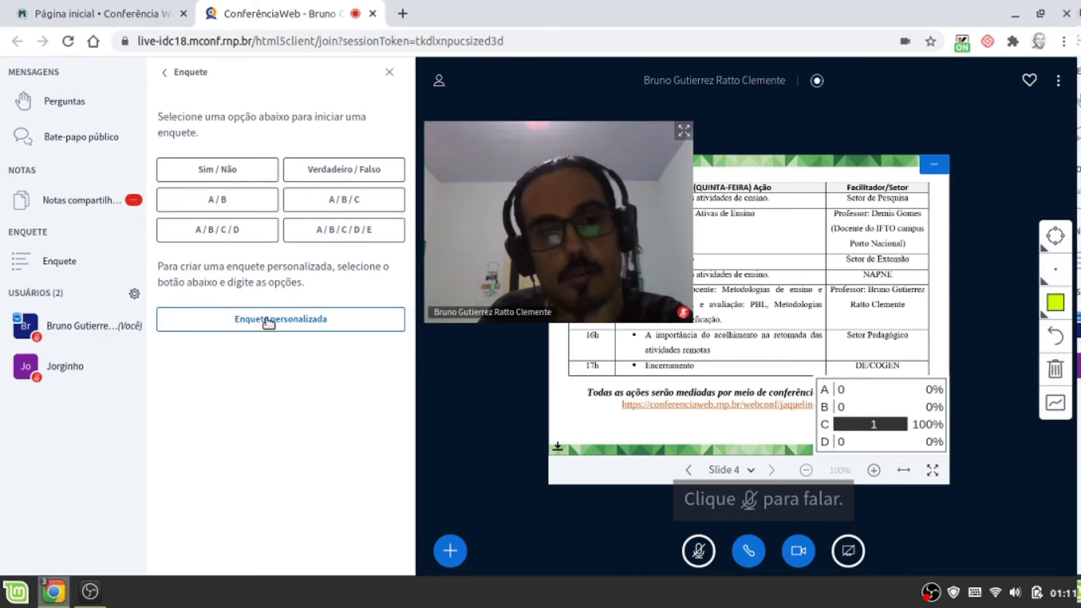
Create a custom poll and enter "2 pessoas" and "3 pessoas" as its first two options.
left_click(293, 329)
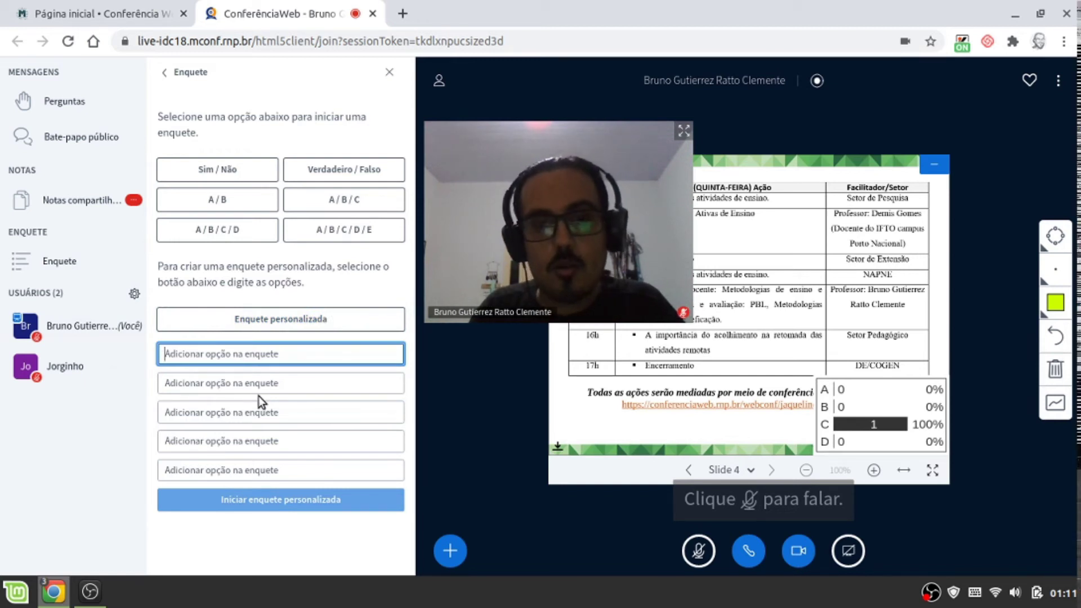
type("2 pessoas")
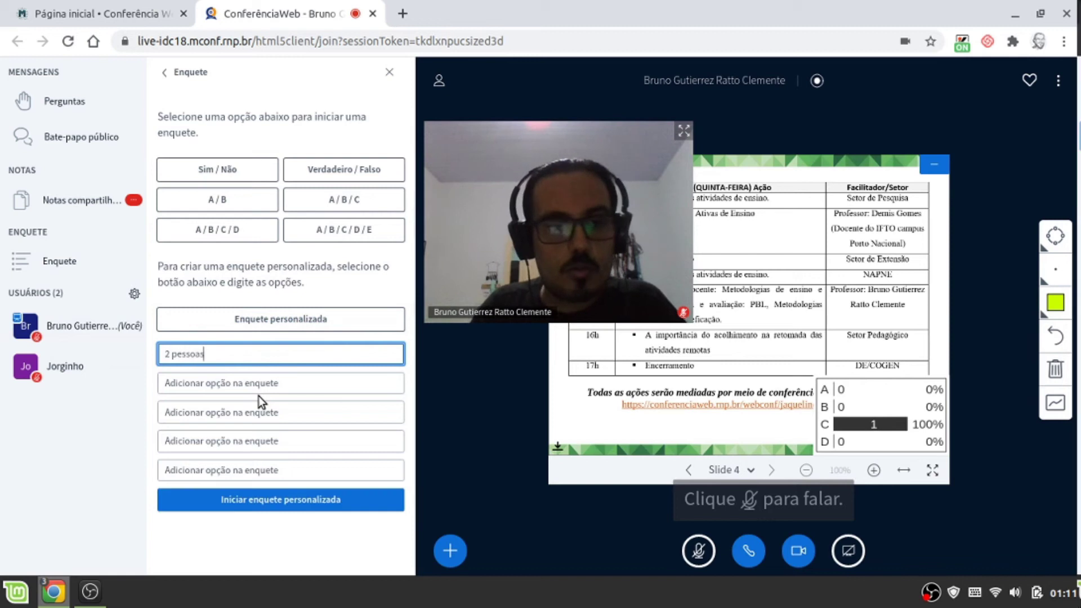
key("ctrl+a")
key("ctrl+c")
left_click(256, 383)
key("ctrl+v")
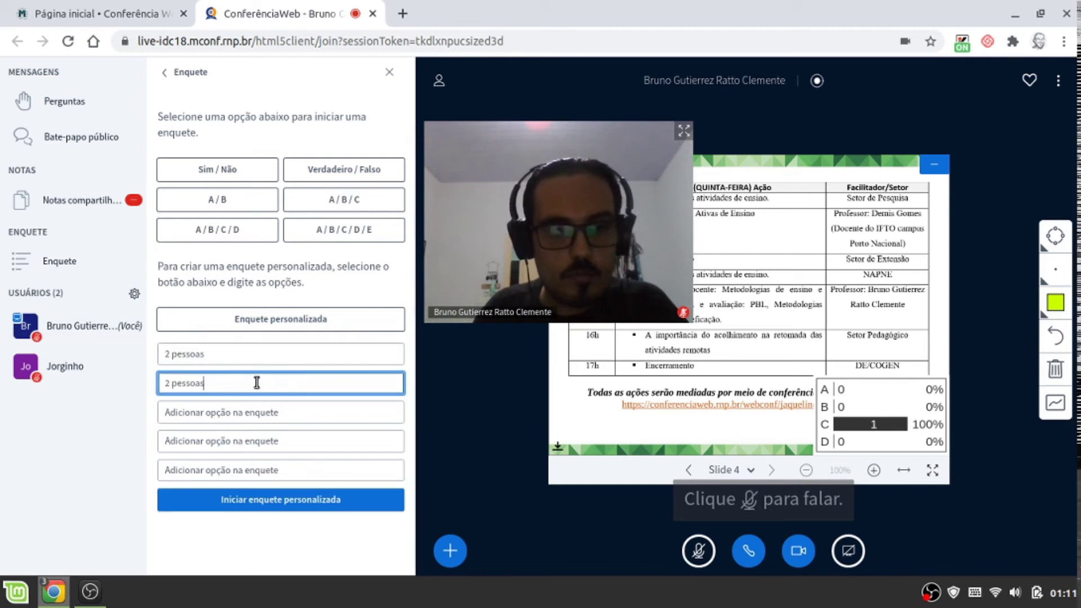
key("Tab")
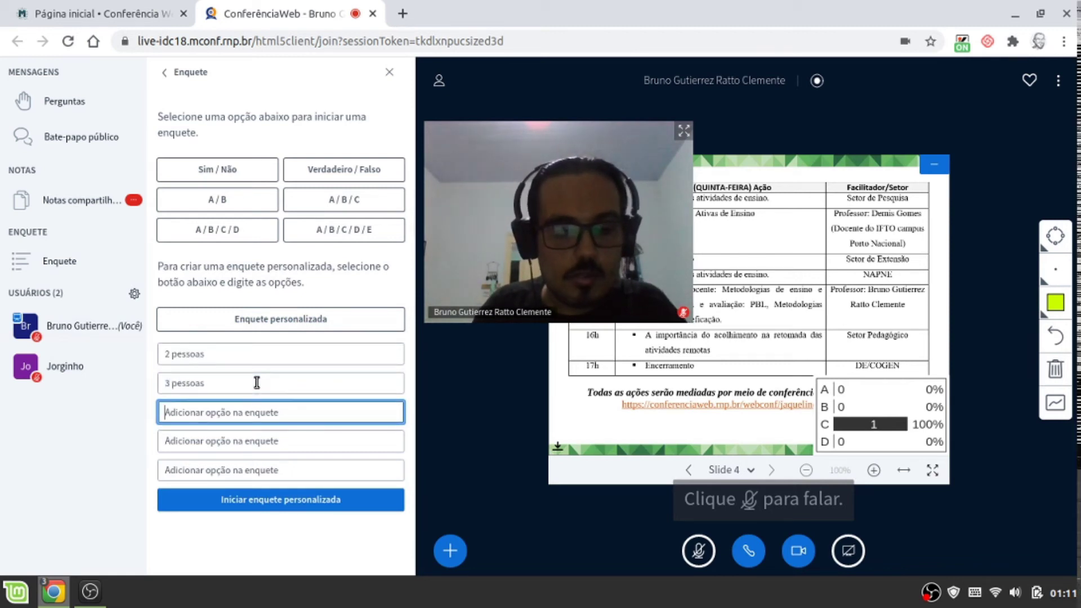
Add "6 pessoas" and "9 pessoas" as the third and fourth options and start the custom poll.
key("Home")
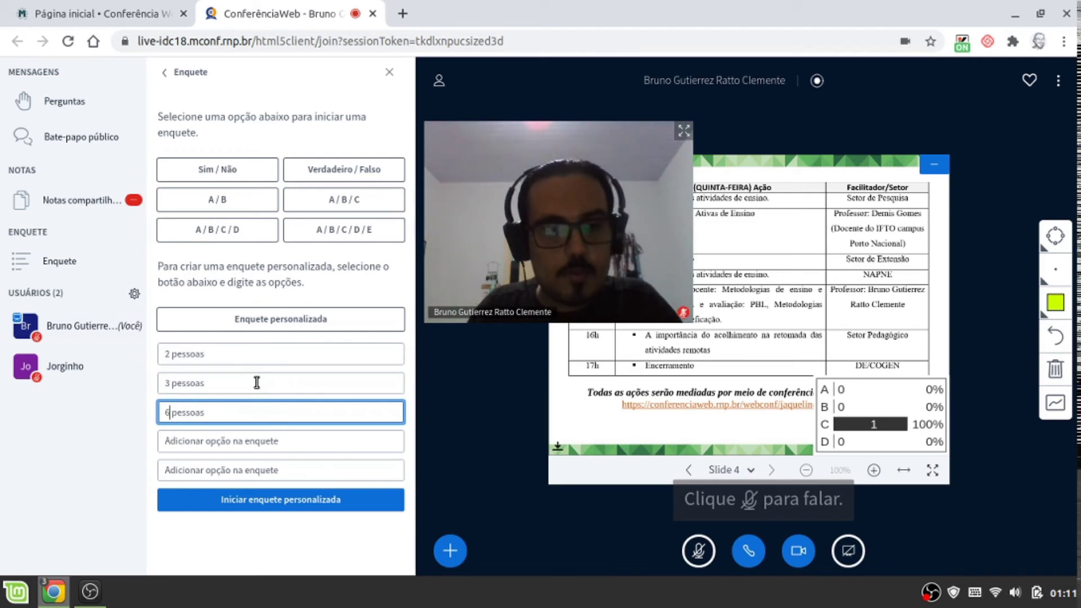
key("Tab")
key("ctrl+v")
key("Home")
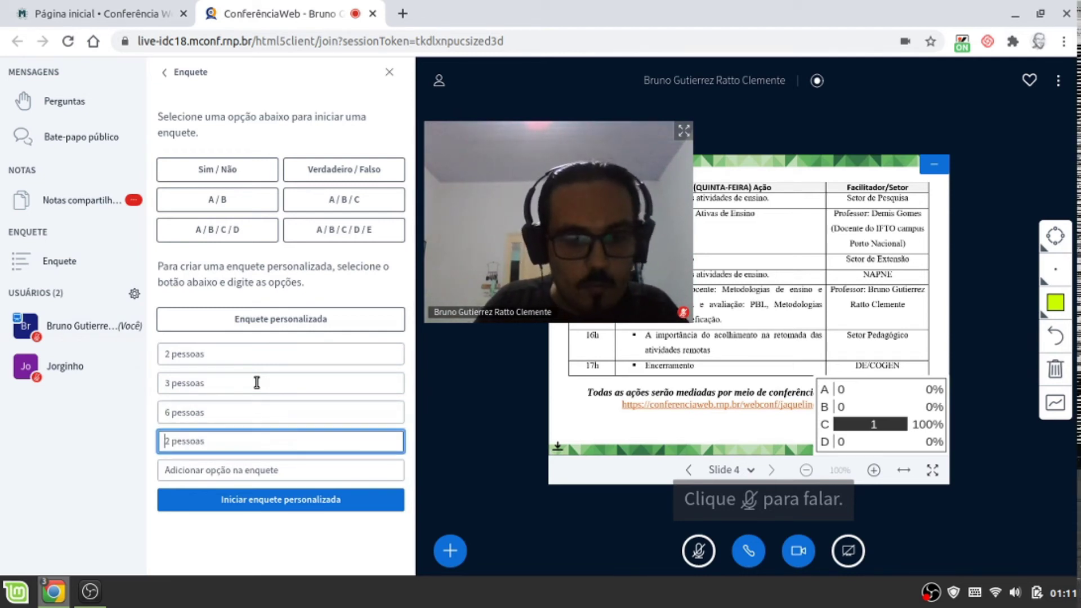
key("Delete")
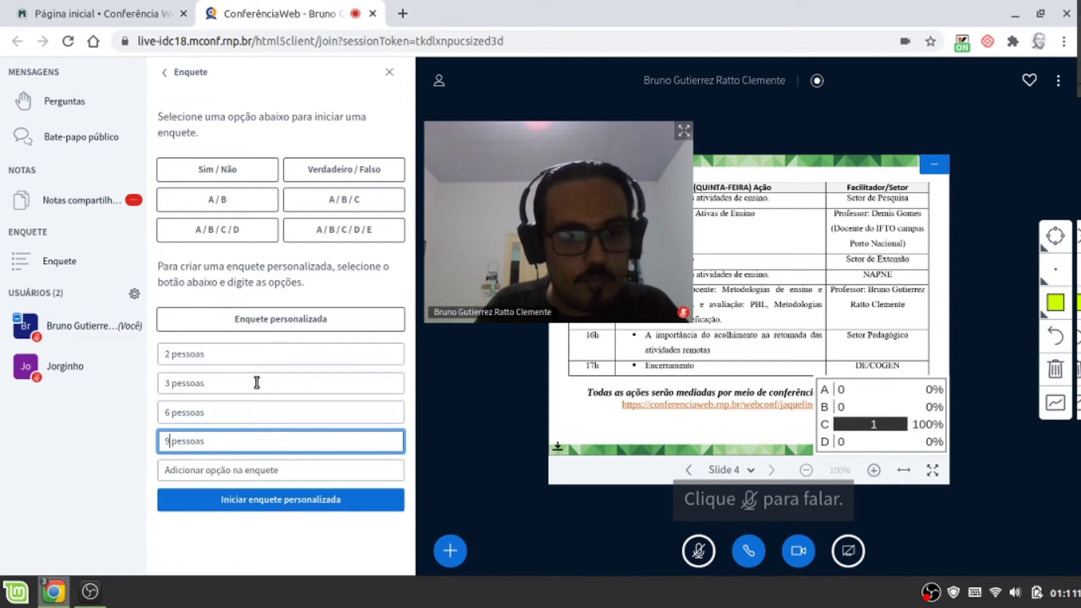
key("End")
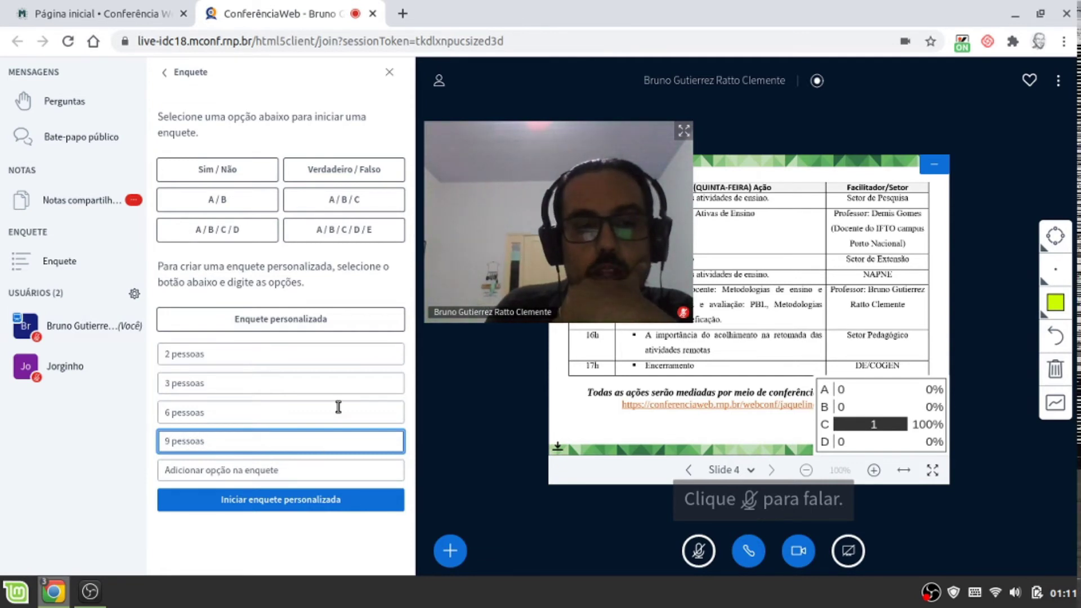
left_click(347, 503)
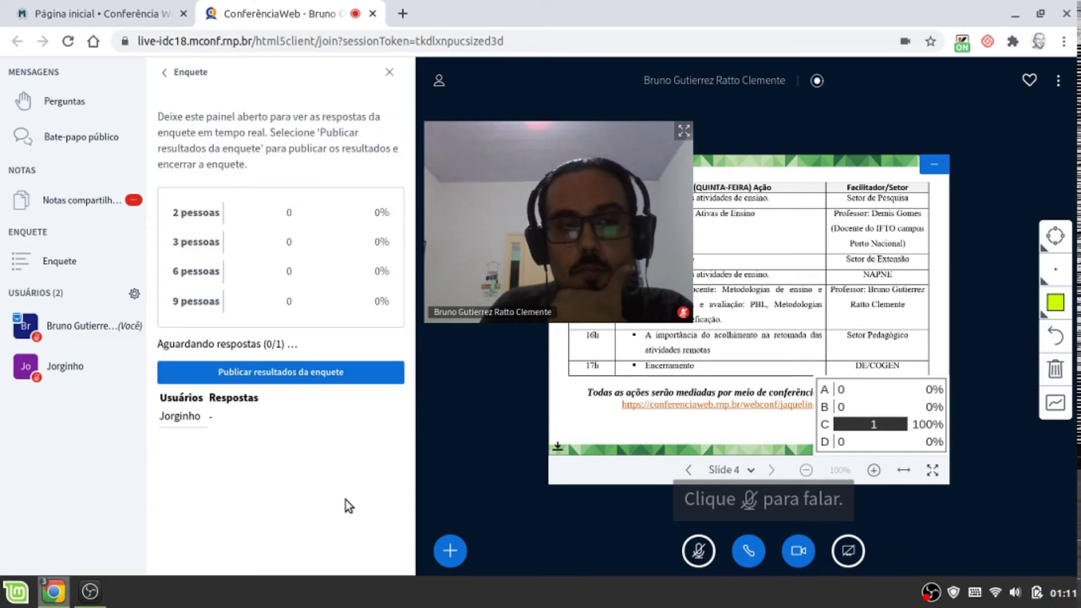
Vote "9 pessoas" in the participant's browser window, and publish the custom poll results from the presenter's window.
key("alt+Tab")
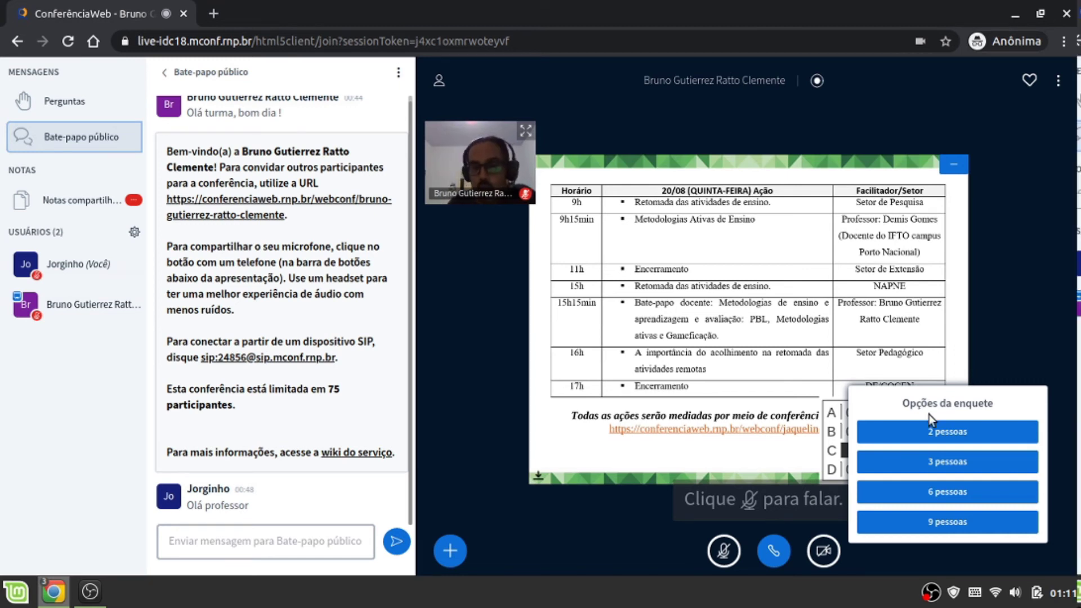
left_click(941, 528)
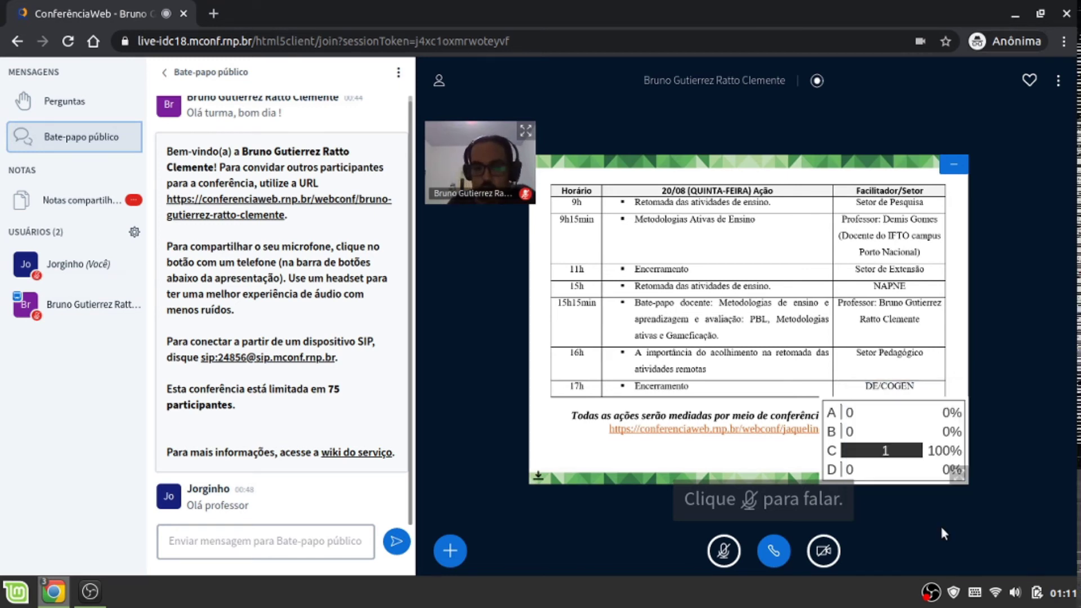
key("alt+Tab")
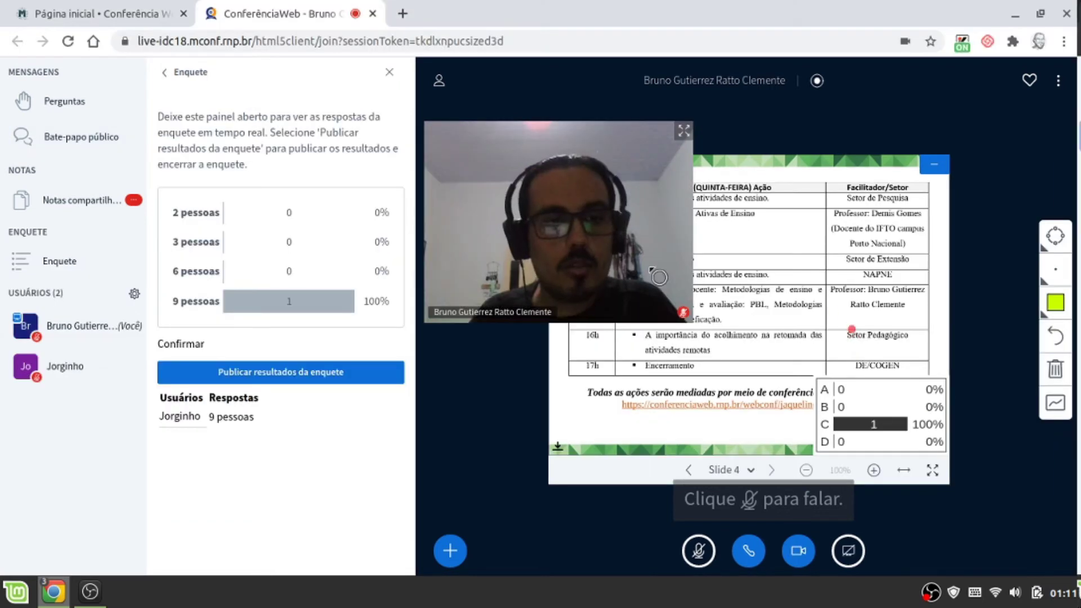
left_click_drag(190, 416, 258, 416)
left_click(401, 434)
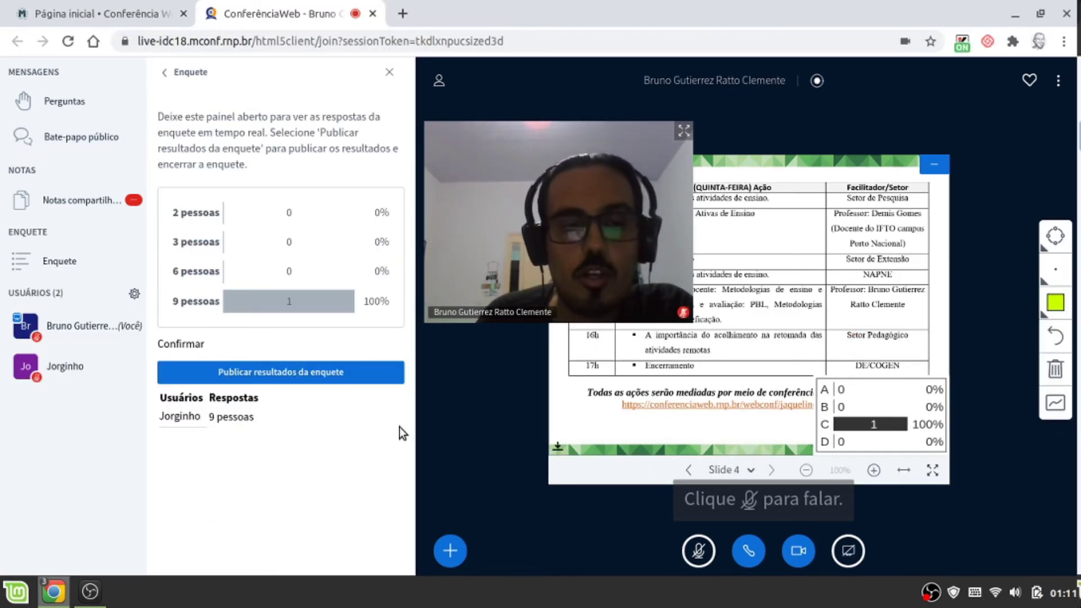
left_click(224, 376)
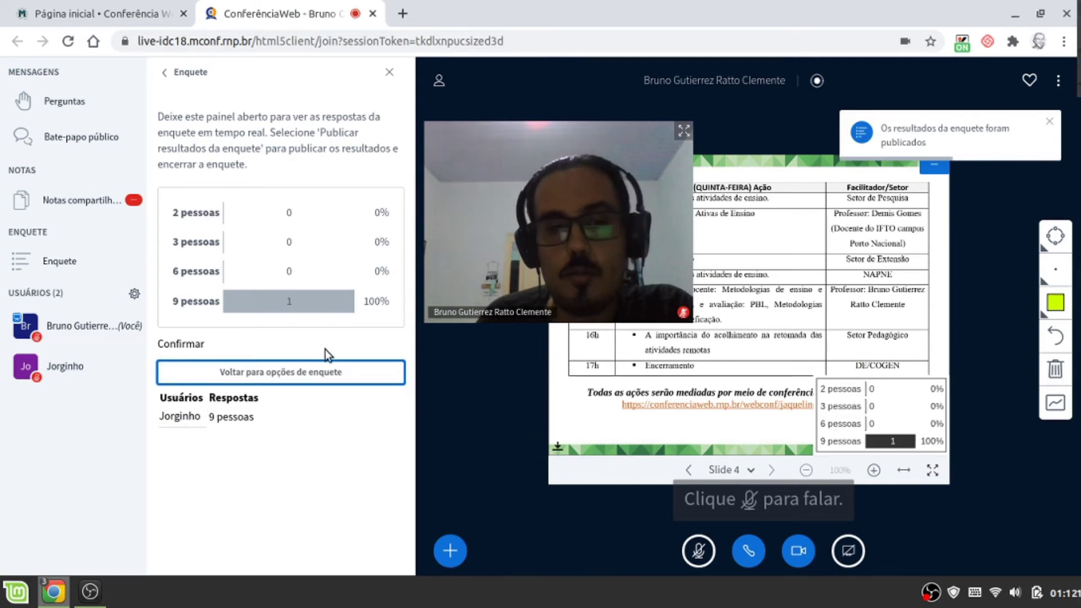
Close the poll panel and clear the published poll results from the slide.
left_click(299, 374)
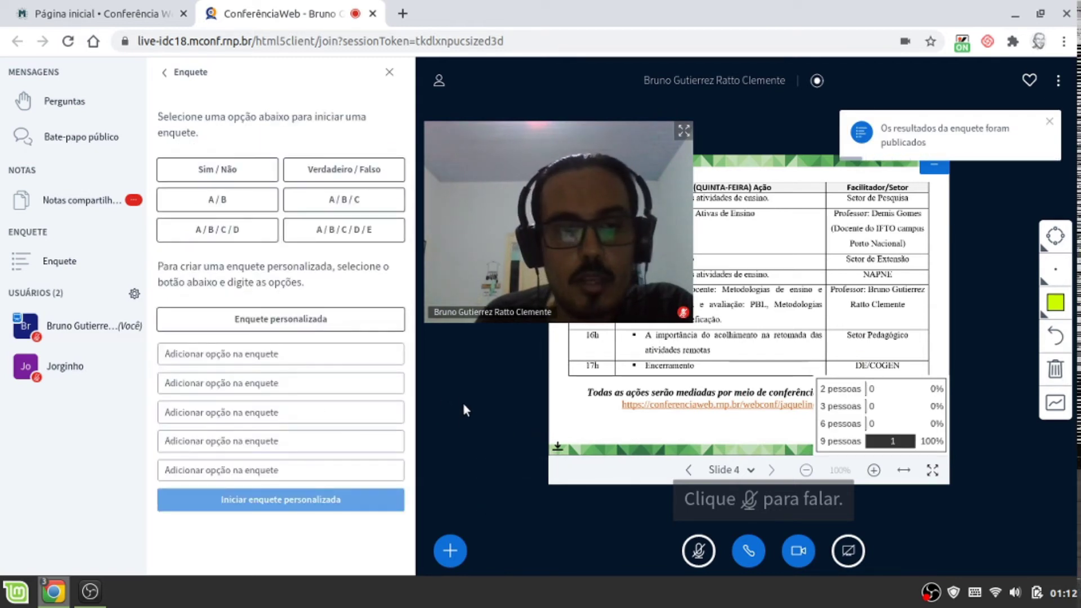
left_click(389, 72)
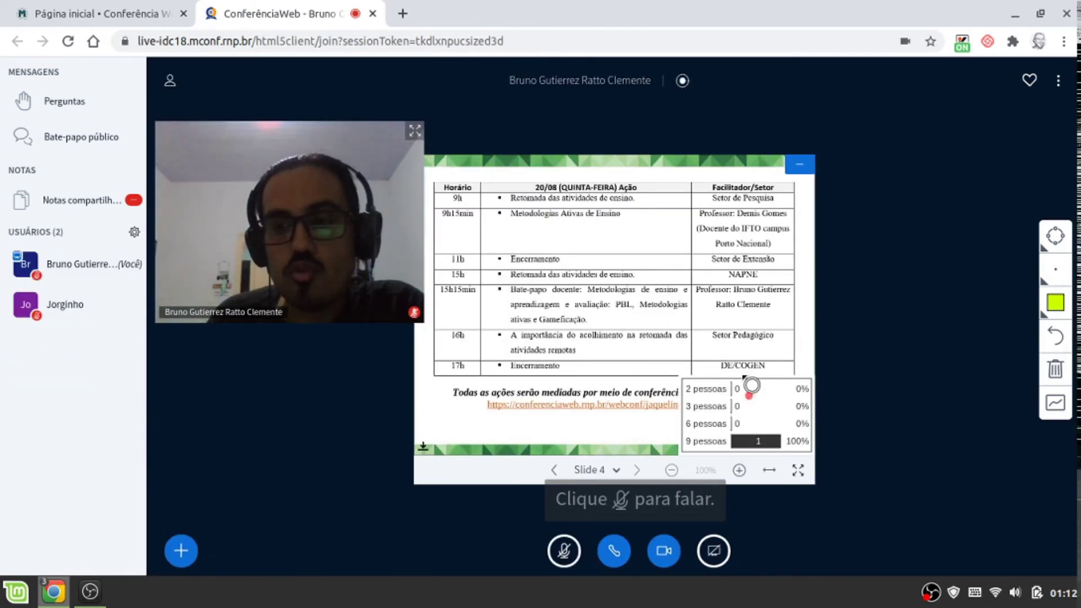
left_click(1057, 376)
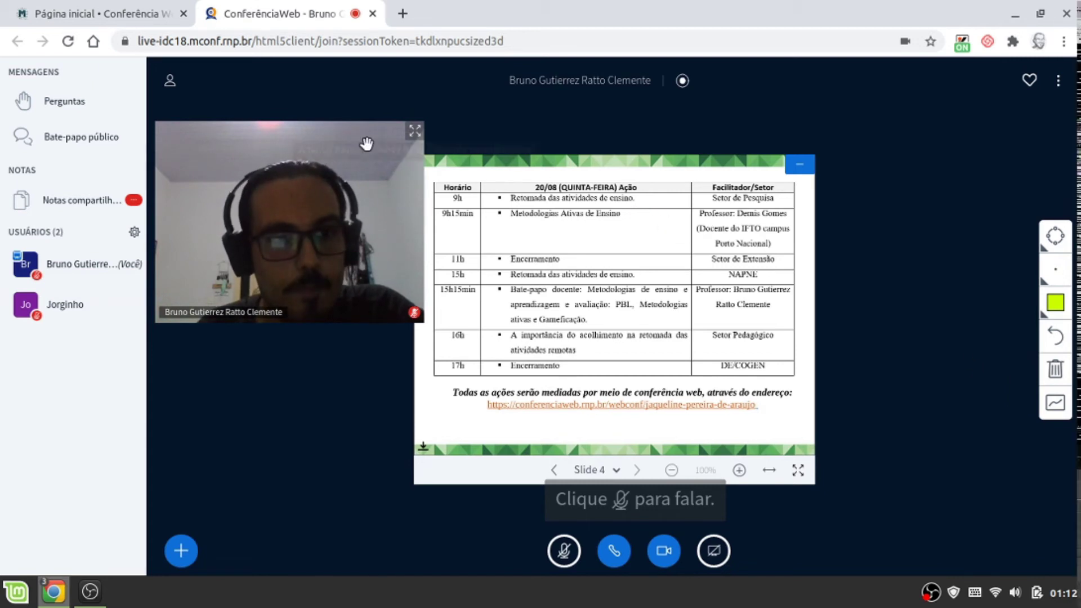
Activate the stopwatch for the session, start it, and reset it.
left_click(180, 549)
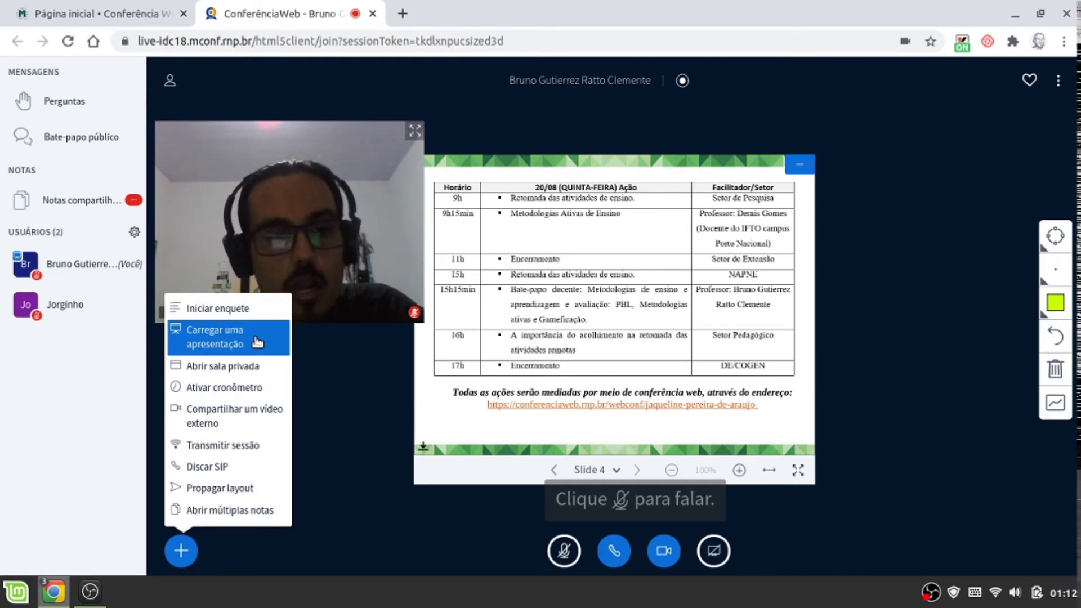
left_click(262, 387)
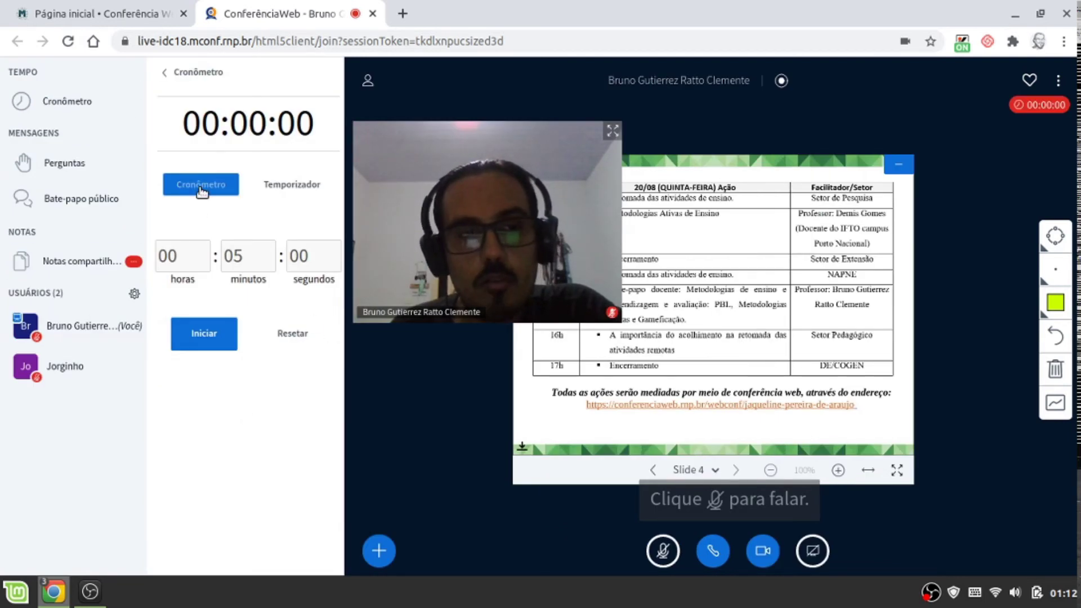
left_click(211, 336)
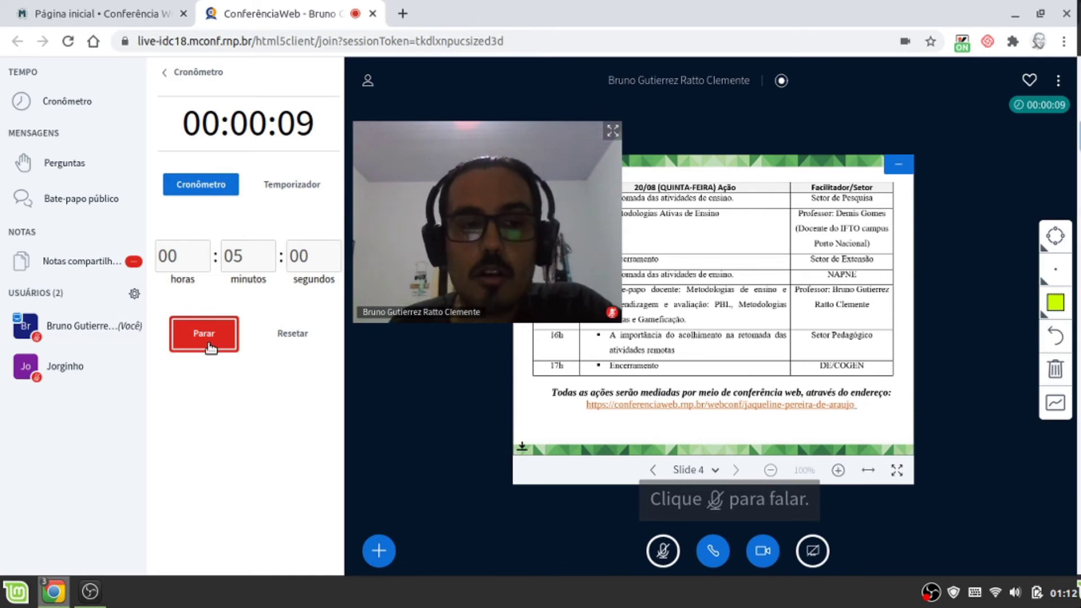
left_click(286, 337)
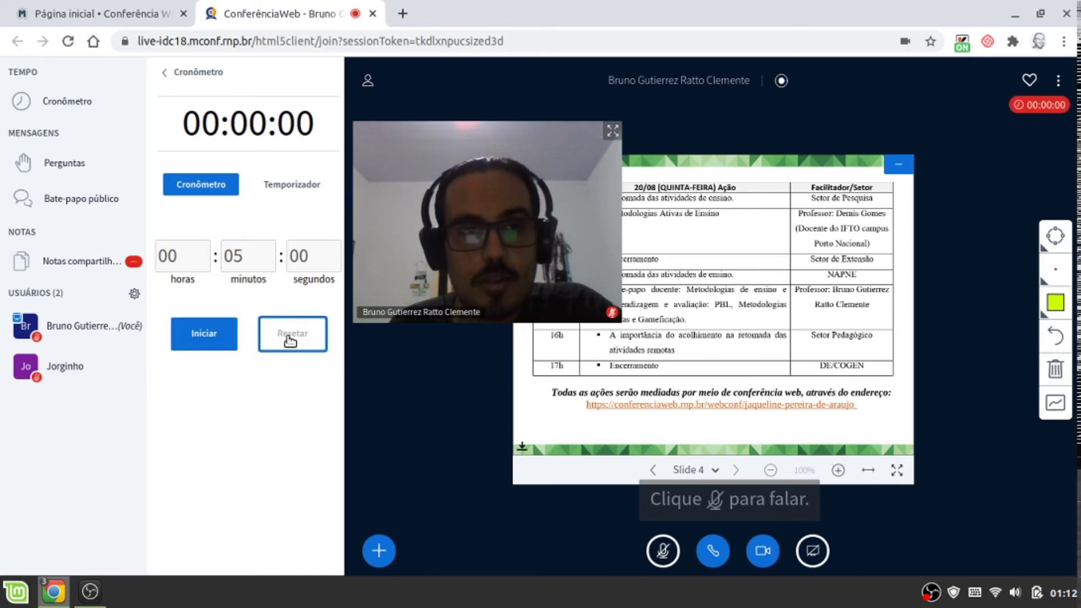
Switch the stopwatch to timer mode, set it to 10 minutes, and start the countdown.
left_click(289, 185)
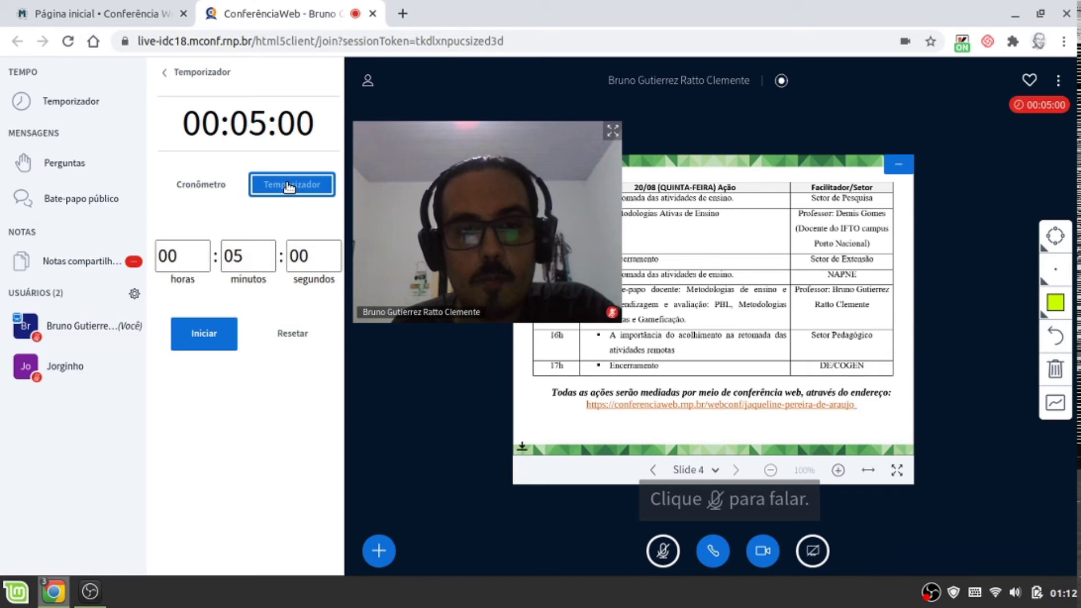
double_click(252, 255)
left_click(254, 255)
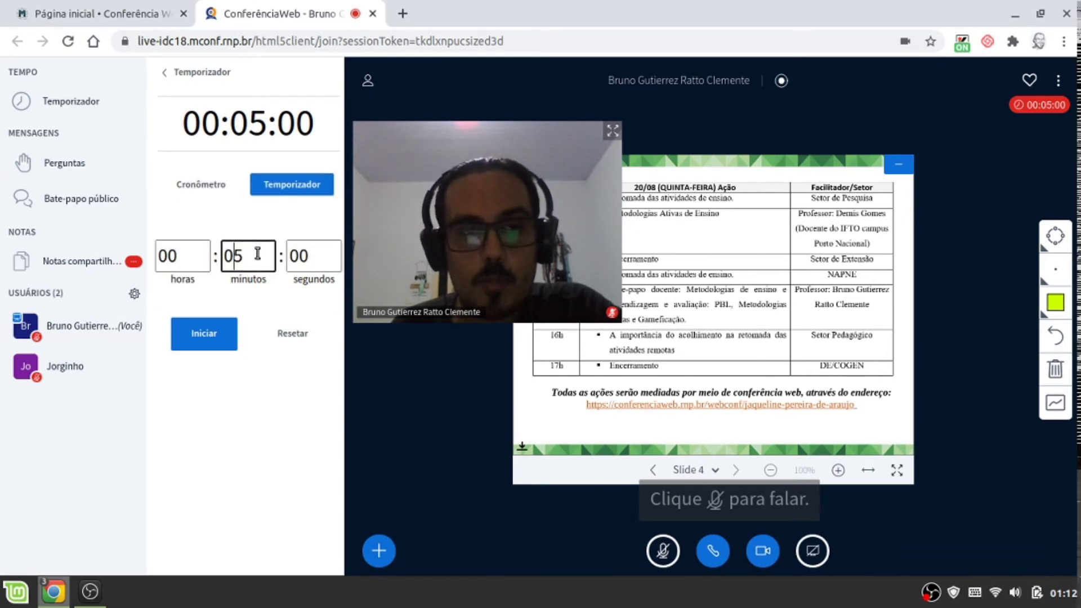
key("BackSpace")
key("BackSpace")
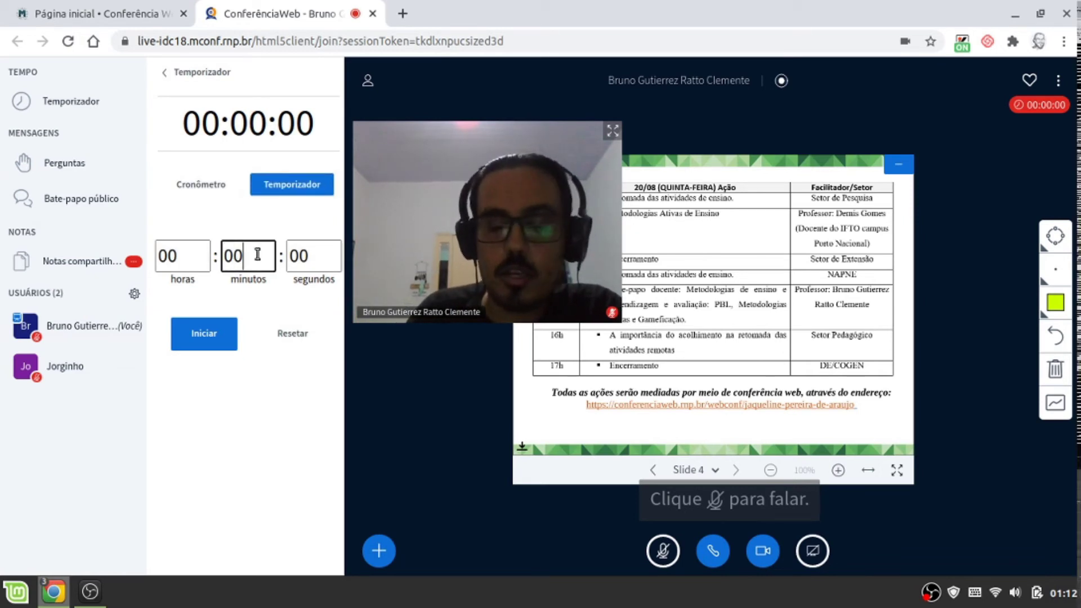
type("10")
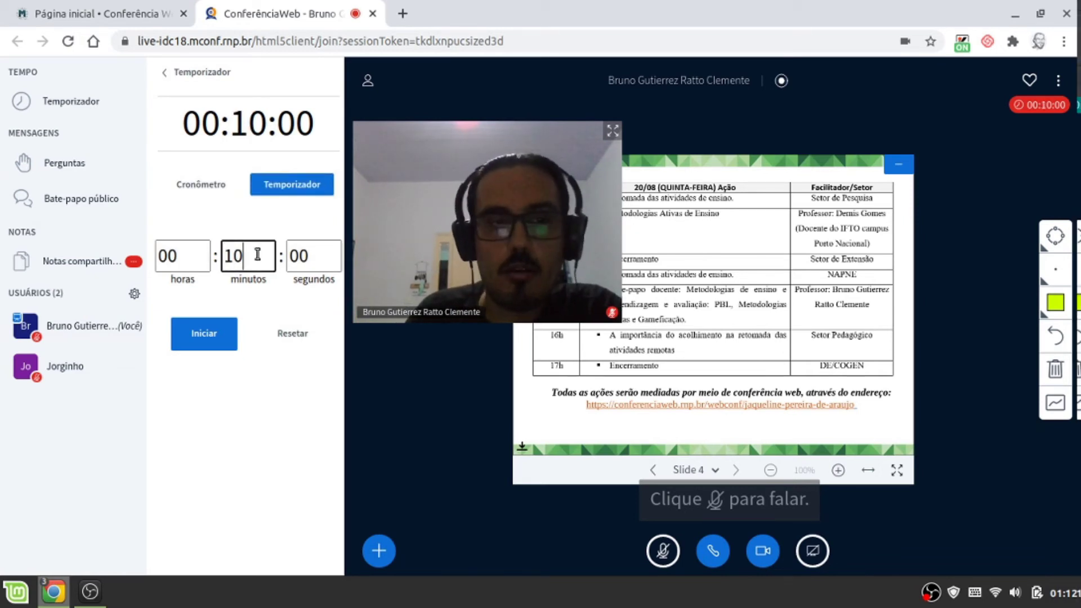
left_click(225, 340)
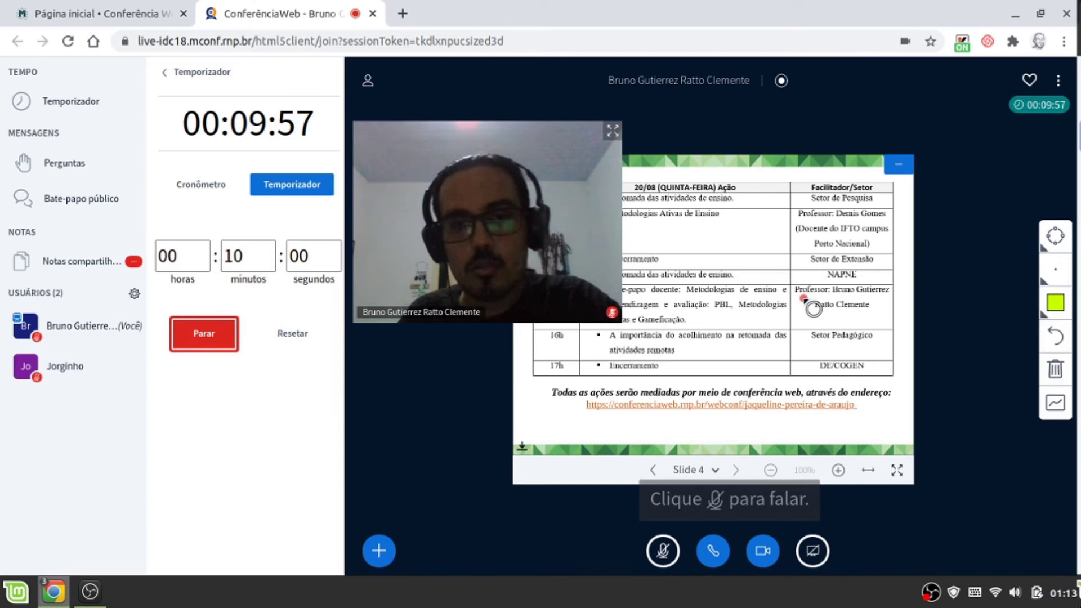
Check the running timer in the participant's browser window and enlarge the presenter's webcam video there.
key("alt+Tab")
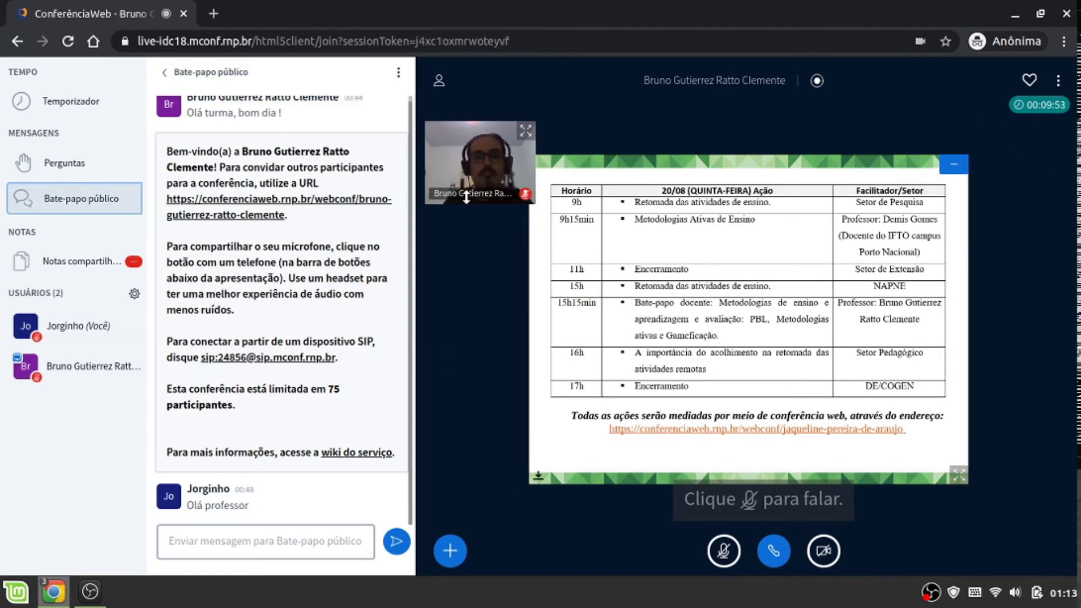
left_click_drag(466, 197, 467, 274)
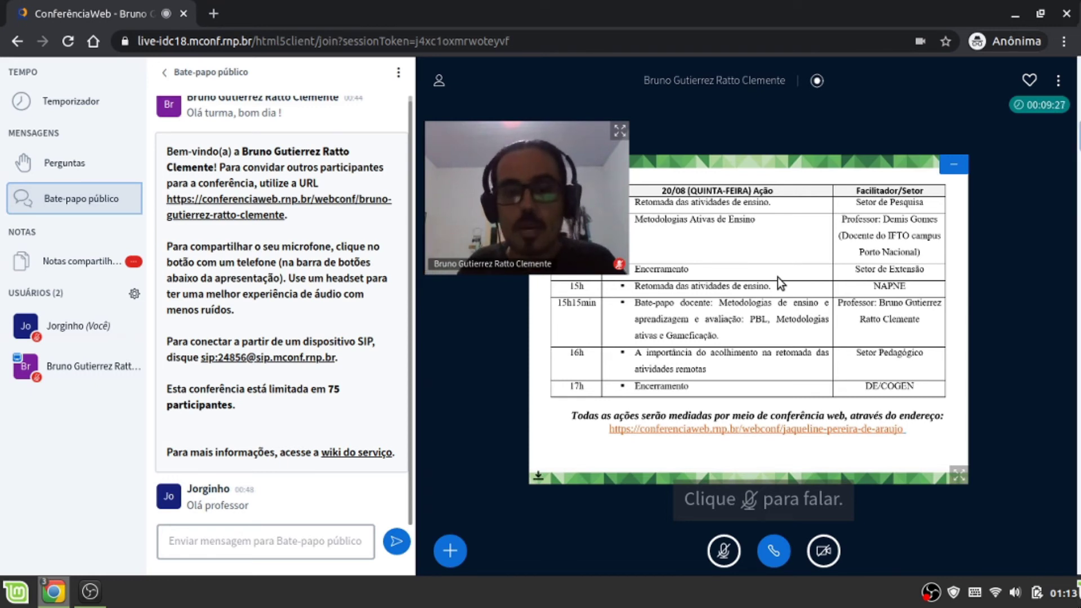
key("alt+Tab")
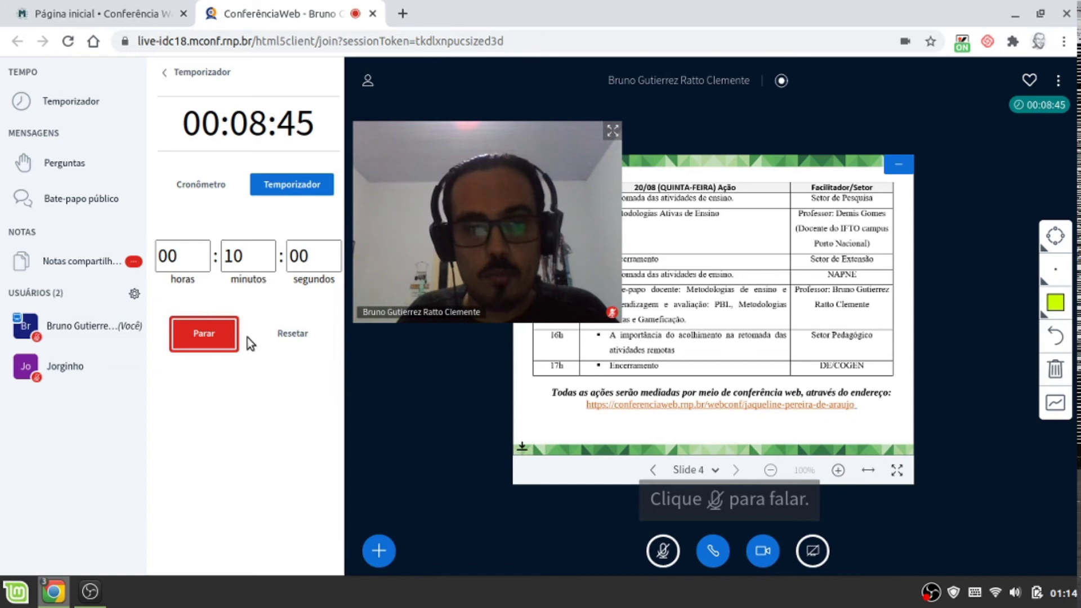
Stop and reset the timer from the presenter's window, and close the timer panel.
left_click(228, 341)
left_click(288, 349)
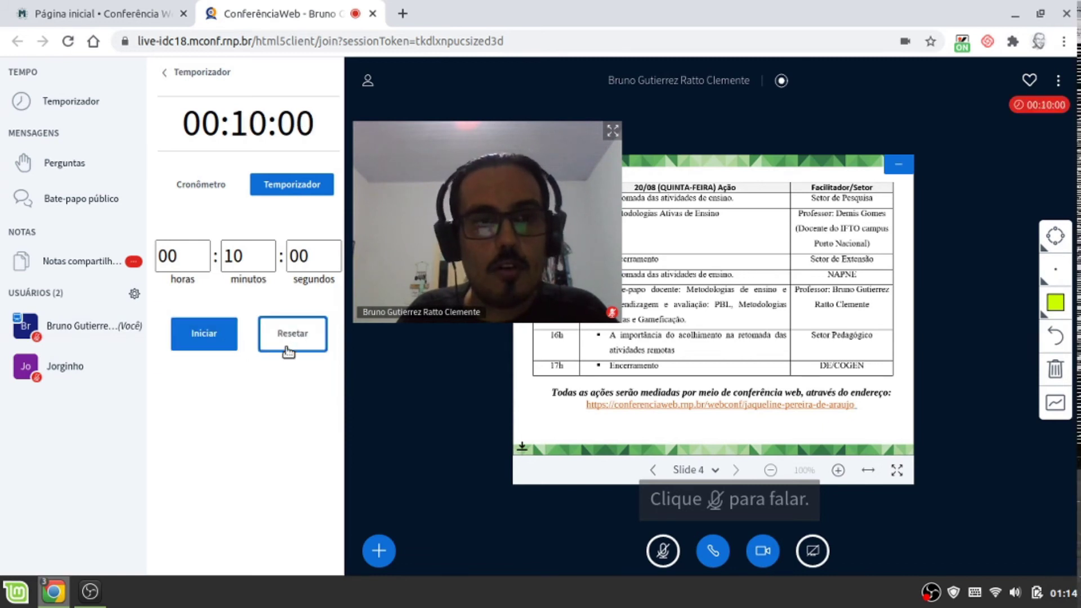
left_click(220, 71)
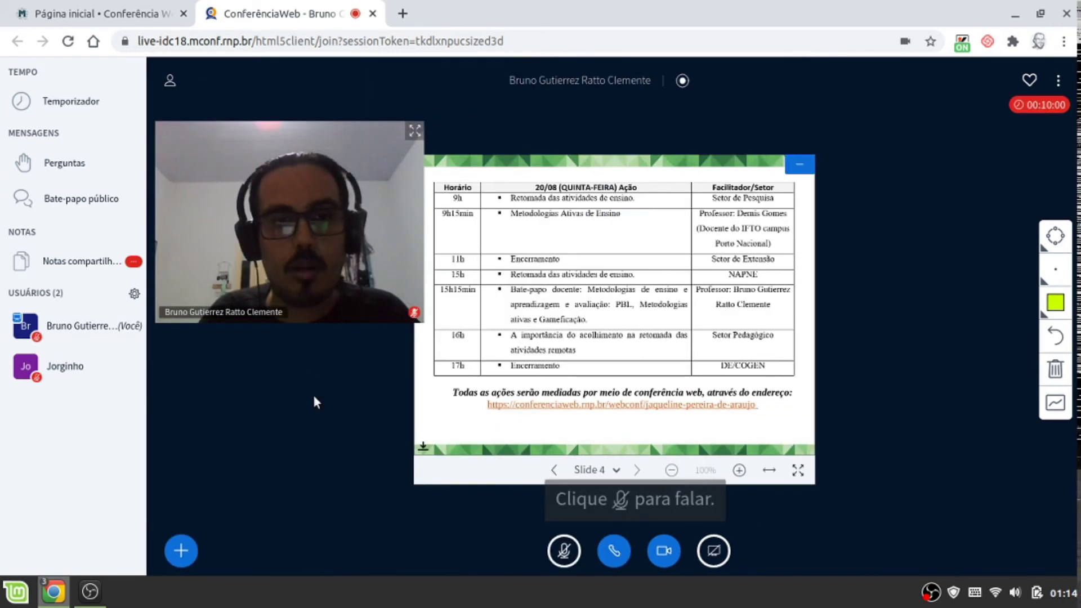
Copy the web address of the open YouTube video "Reações Químicas - as moléculas se juntam e formam novas substâncias".
left_click(176, 549)
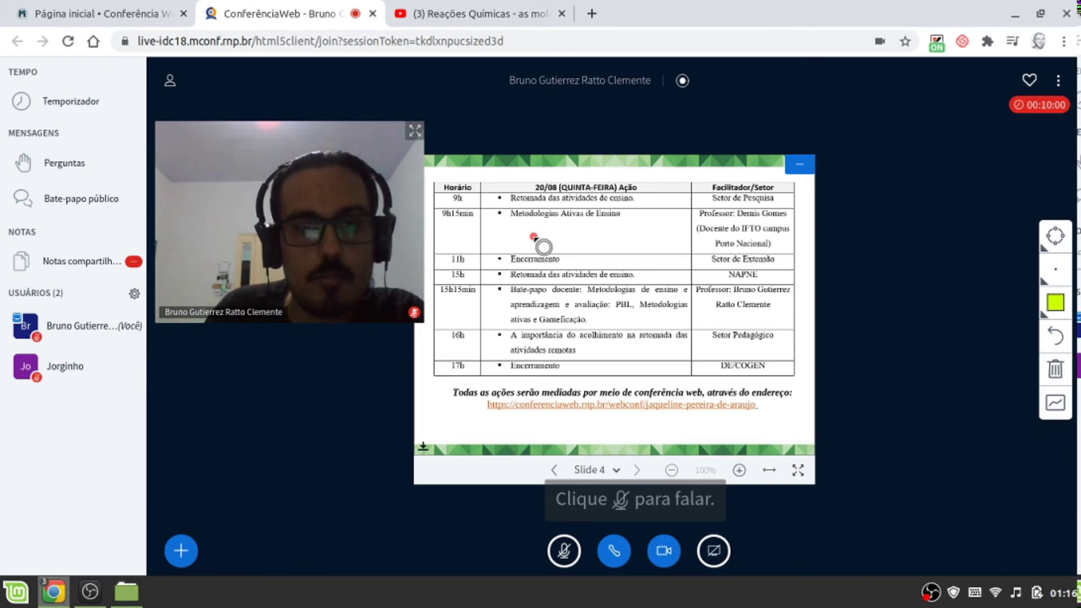
left_click(481, 9)
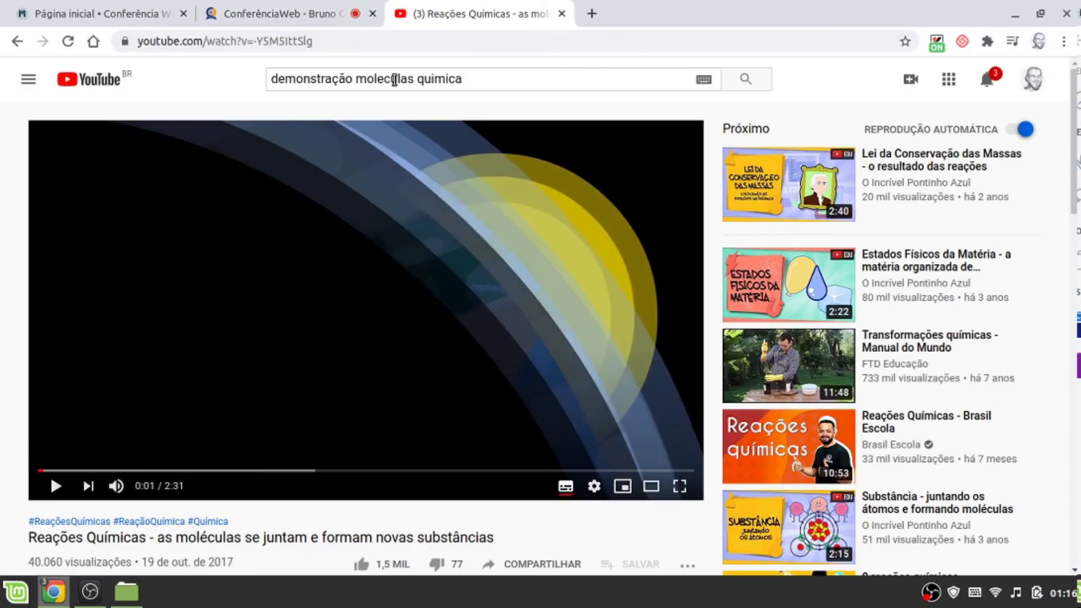
left_click(469, 80)
left_click(173, 99)
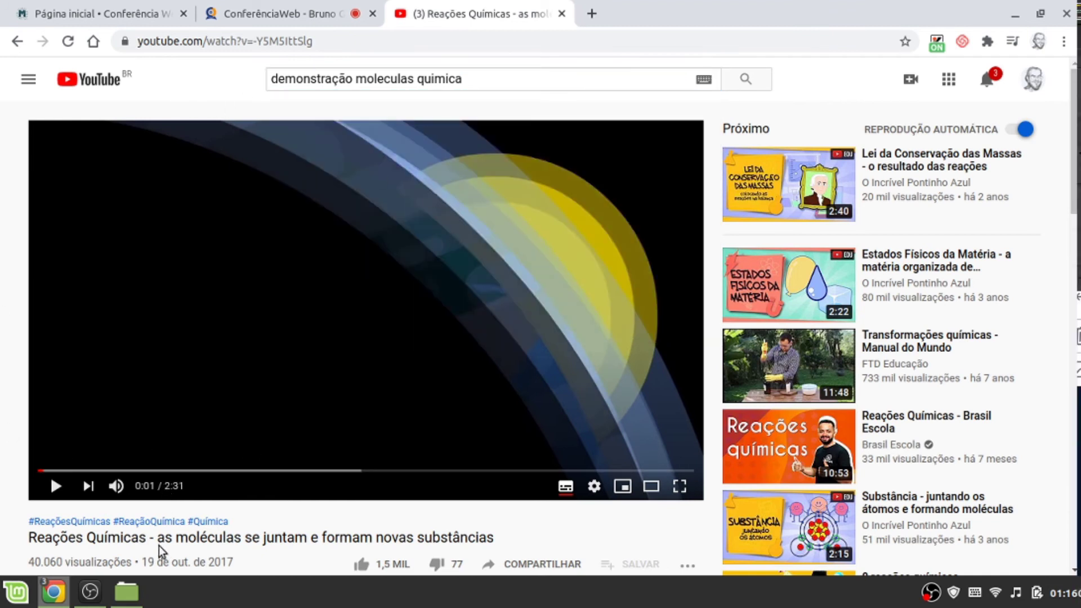
scroll(159, 541, "down", 3)
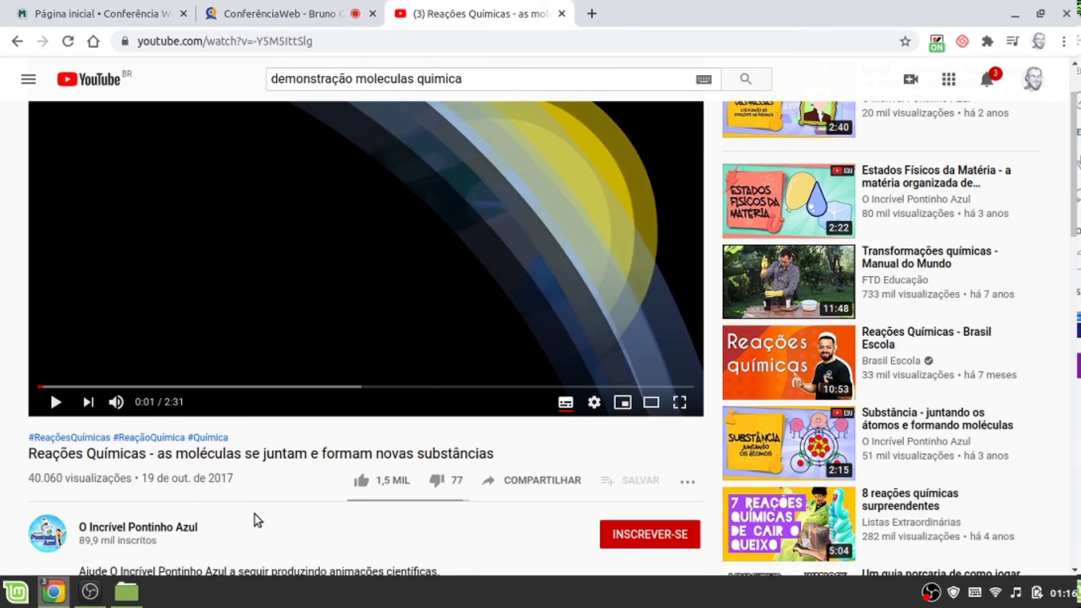
scroll(282, 524, "up", 3)
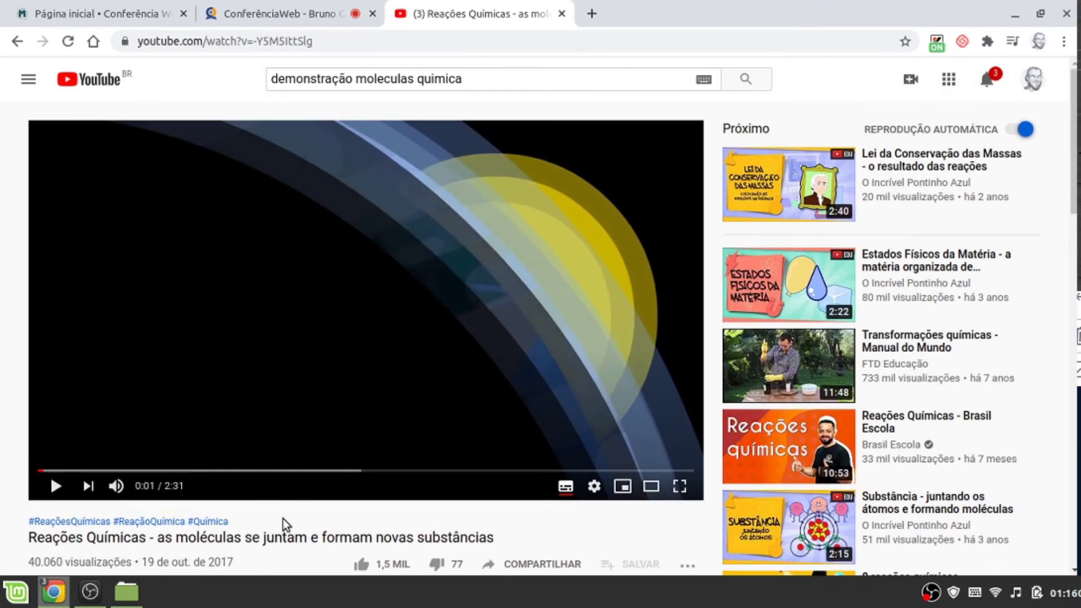
left_click(343, 39)
key("ctrl+c")
right_click(184, 45)
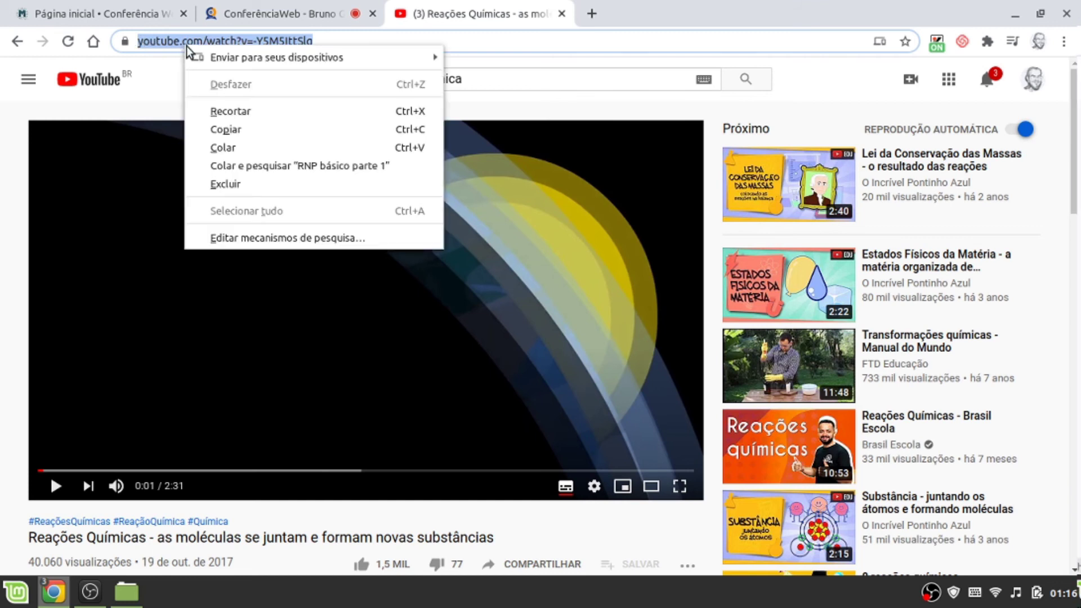
left_click(248, 127)
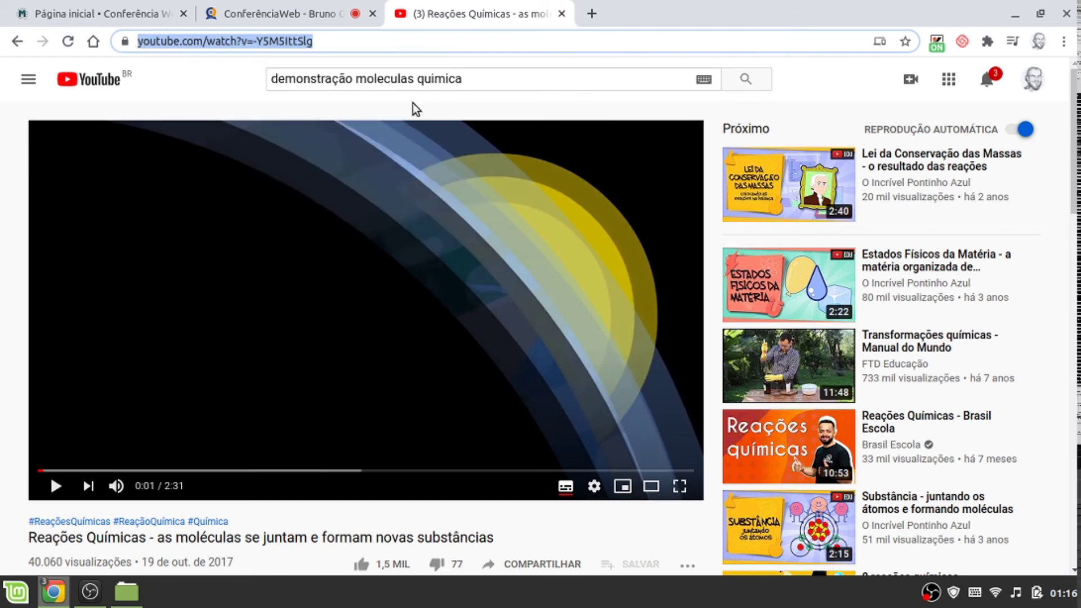
Share the copied YouTube link as an external video in the conference.
left_click(310, 5)
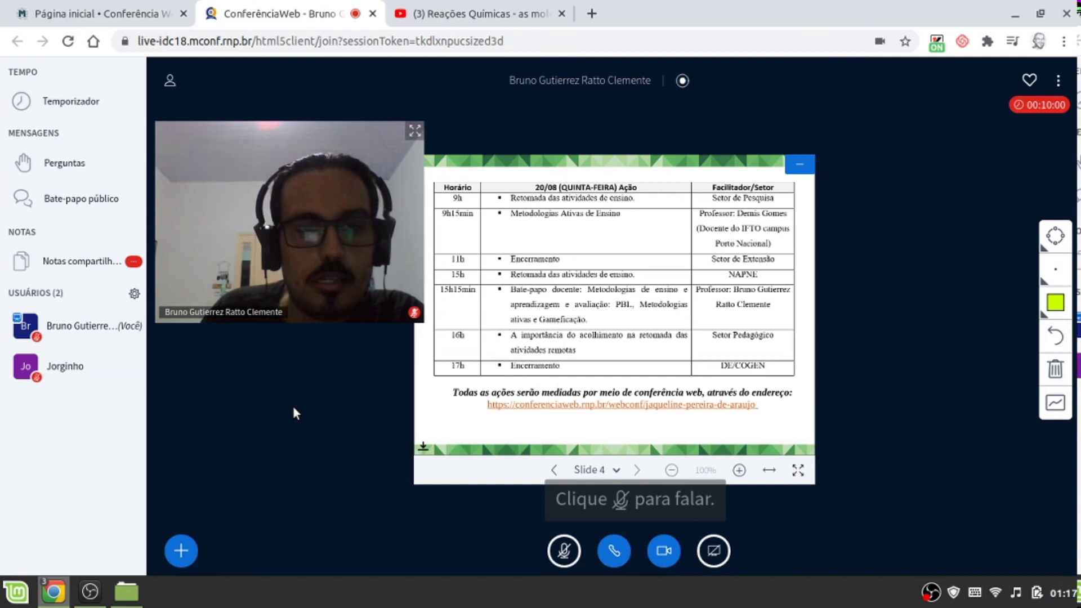
left_click(181, 550)
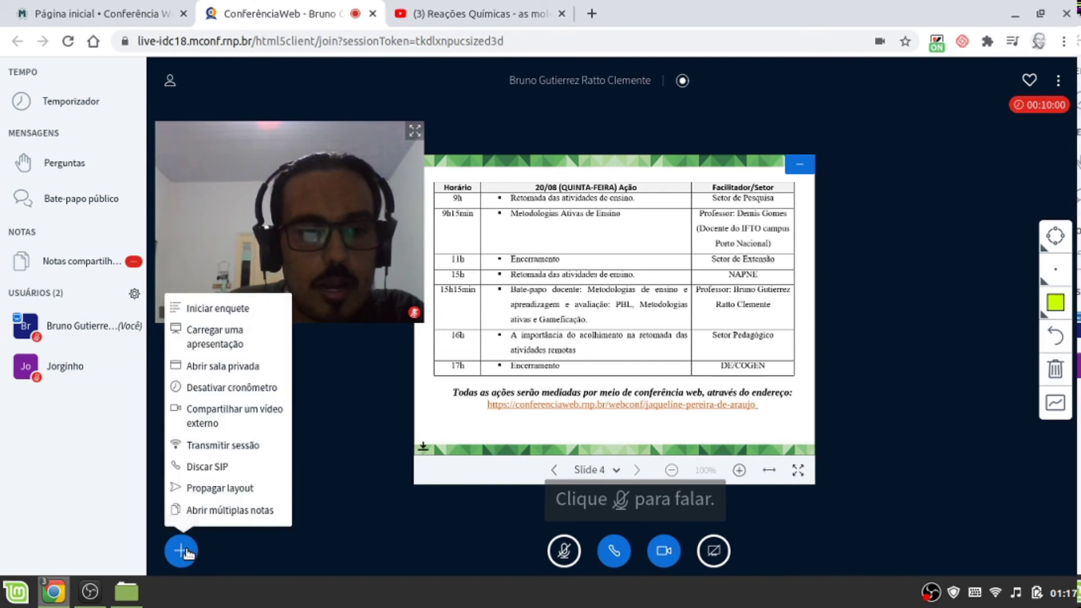
left_click(203, 408)
left_click(476, 316)
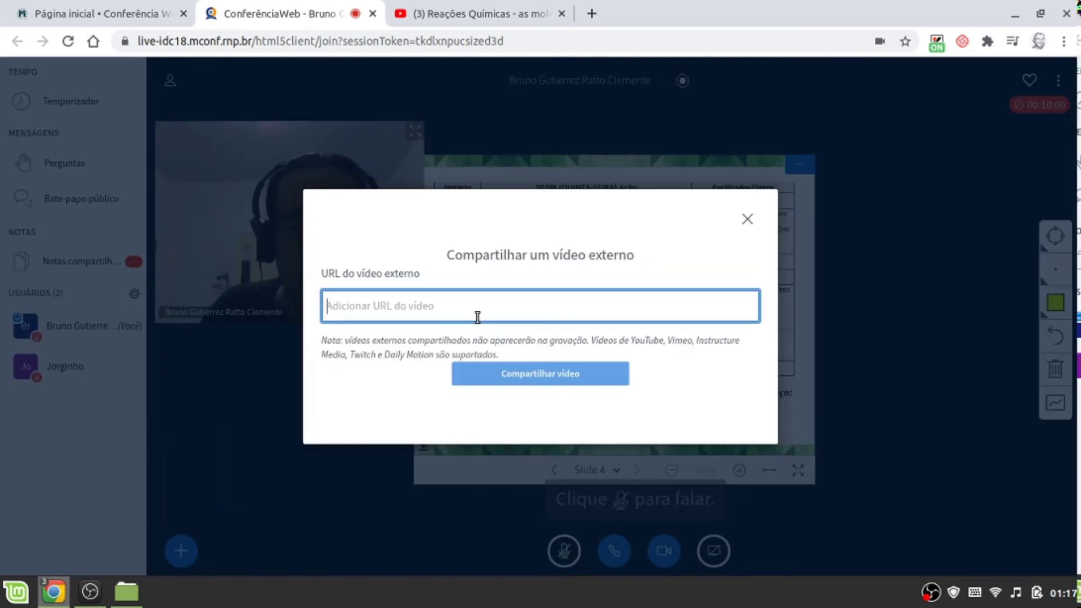
right_click(478, 316)
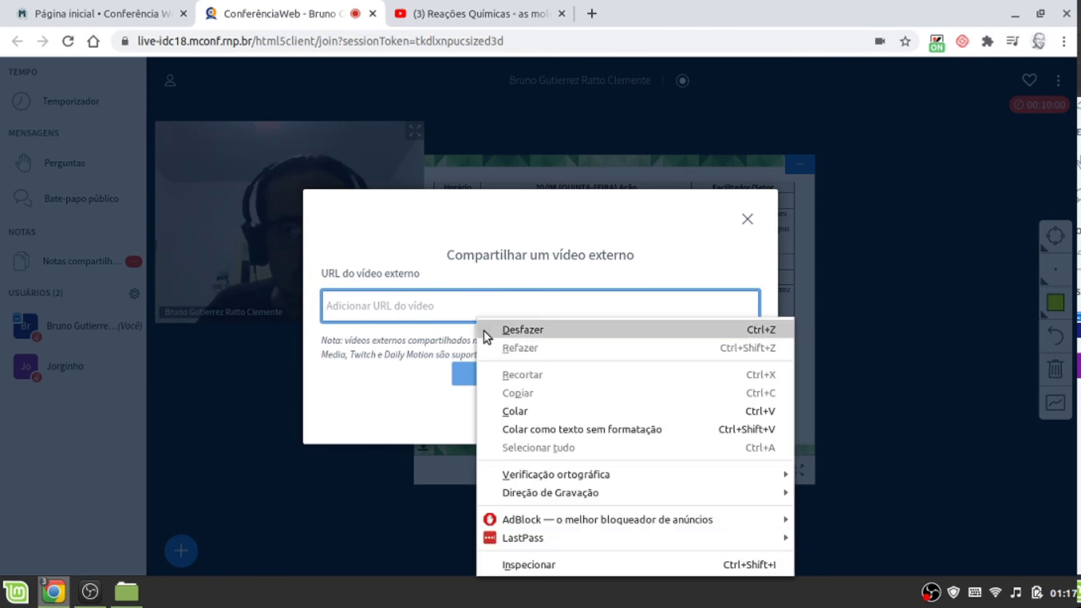
left_click(521, 411)
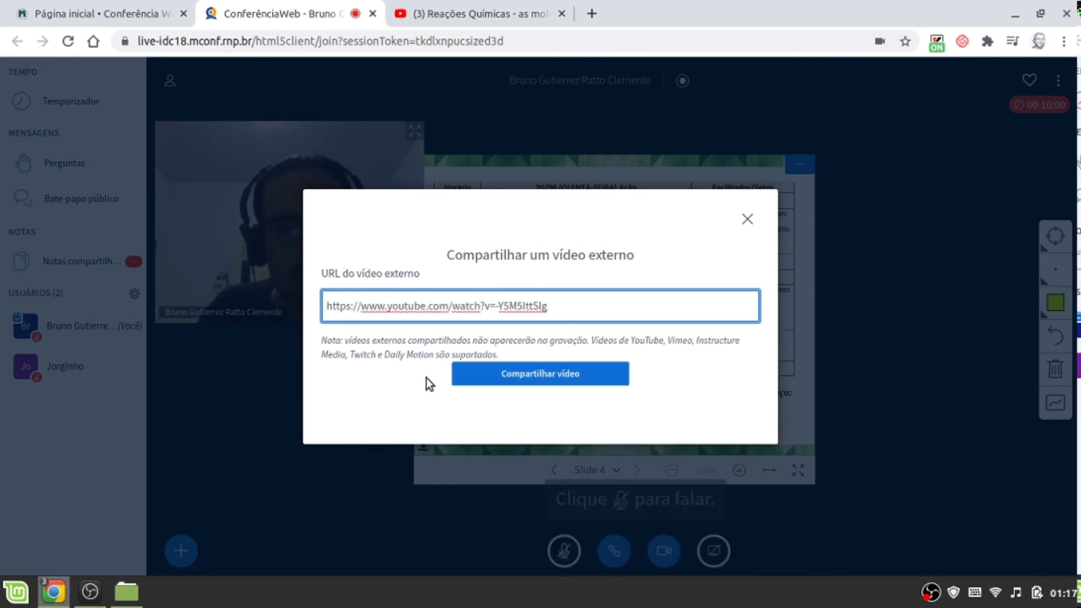
left_click(483, 376)
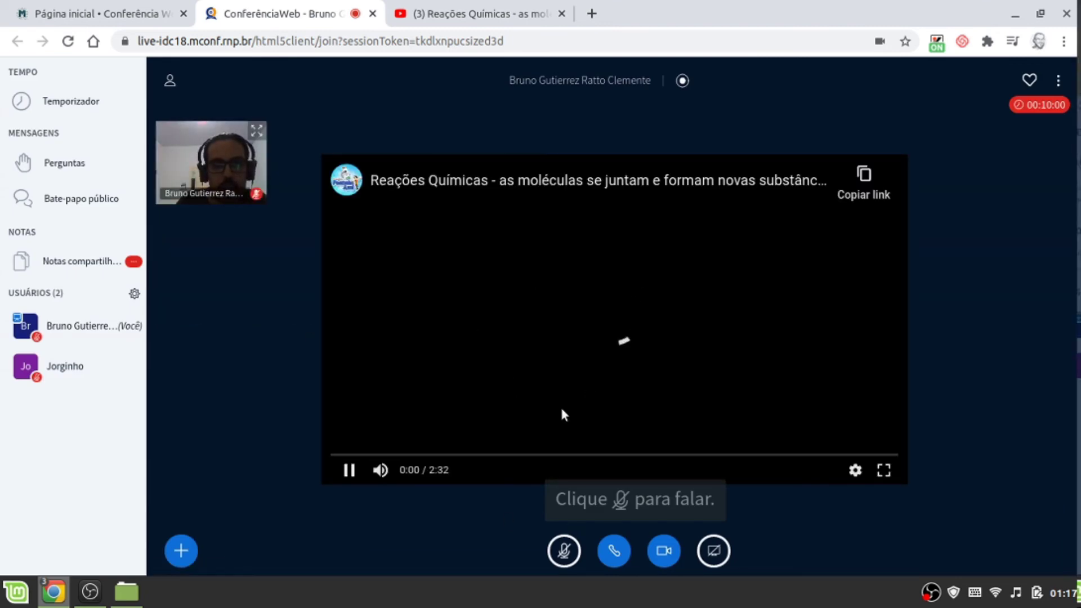
Lower the shared video's volume and skip playback ahead to 0:24 and on to 0:38.
left_click(380, 470)
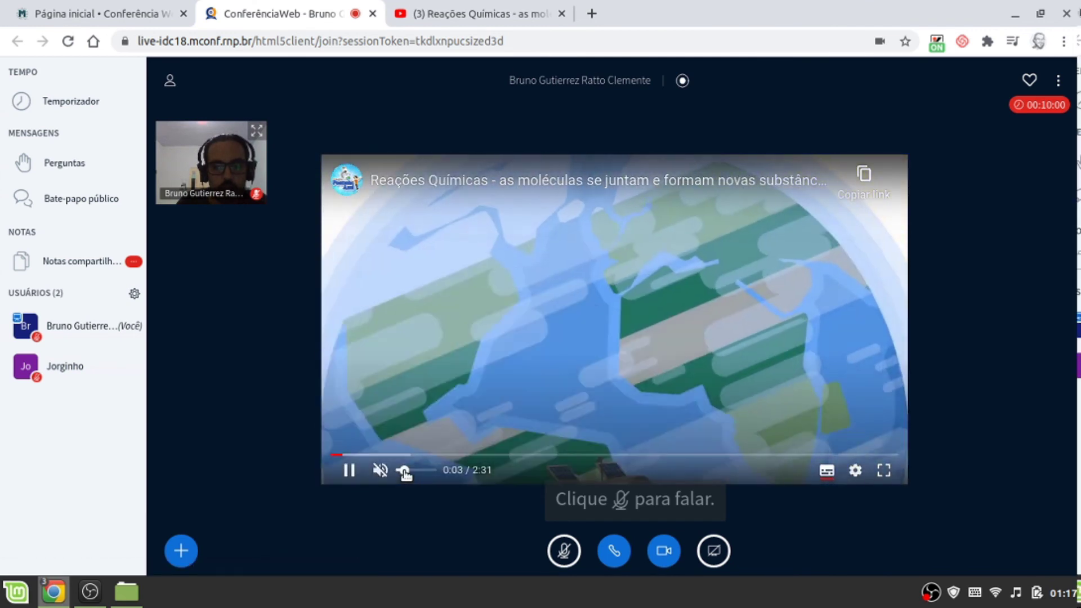
left_click(404, 471)
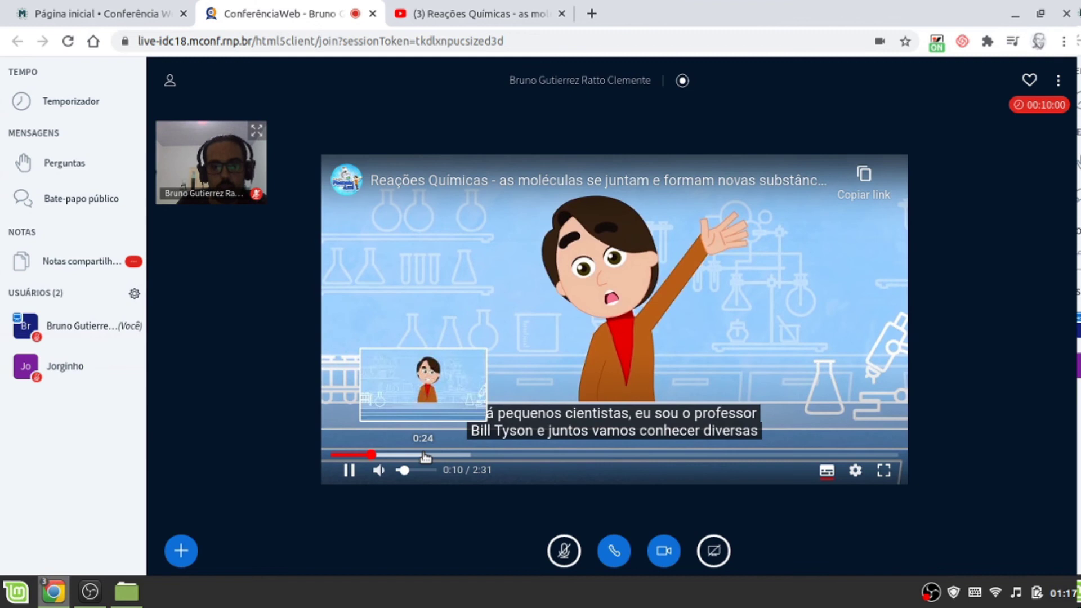
left_click(424, 455)
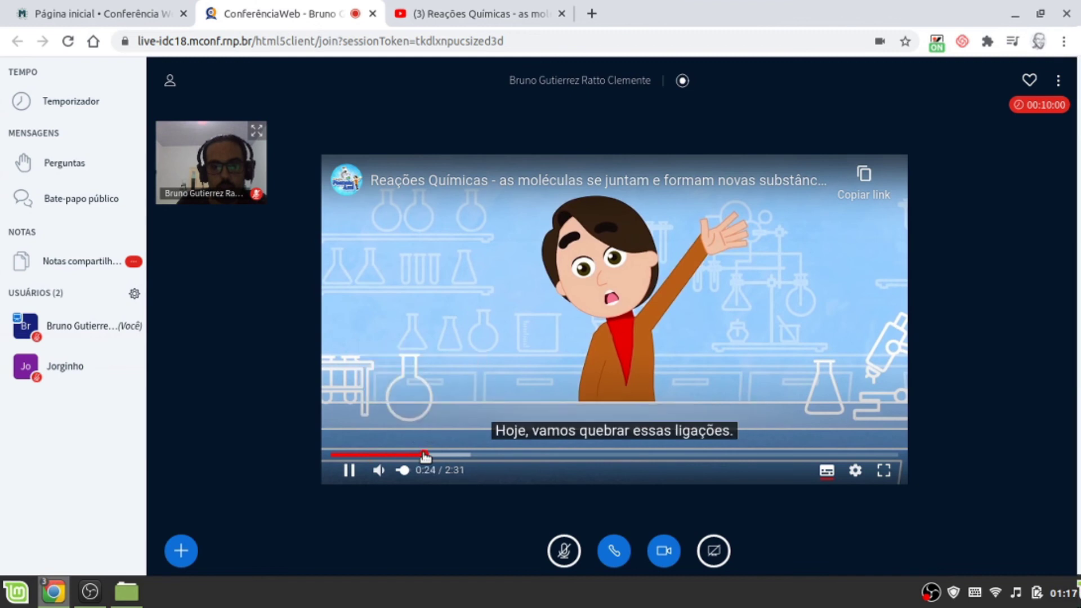
left_click(476, 455)
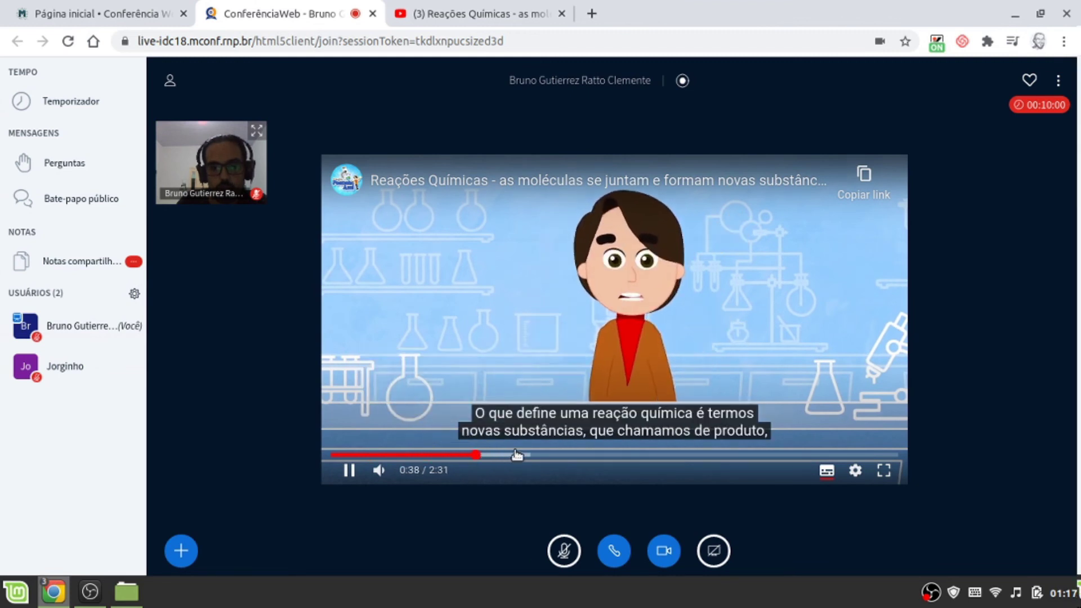